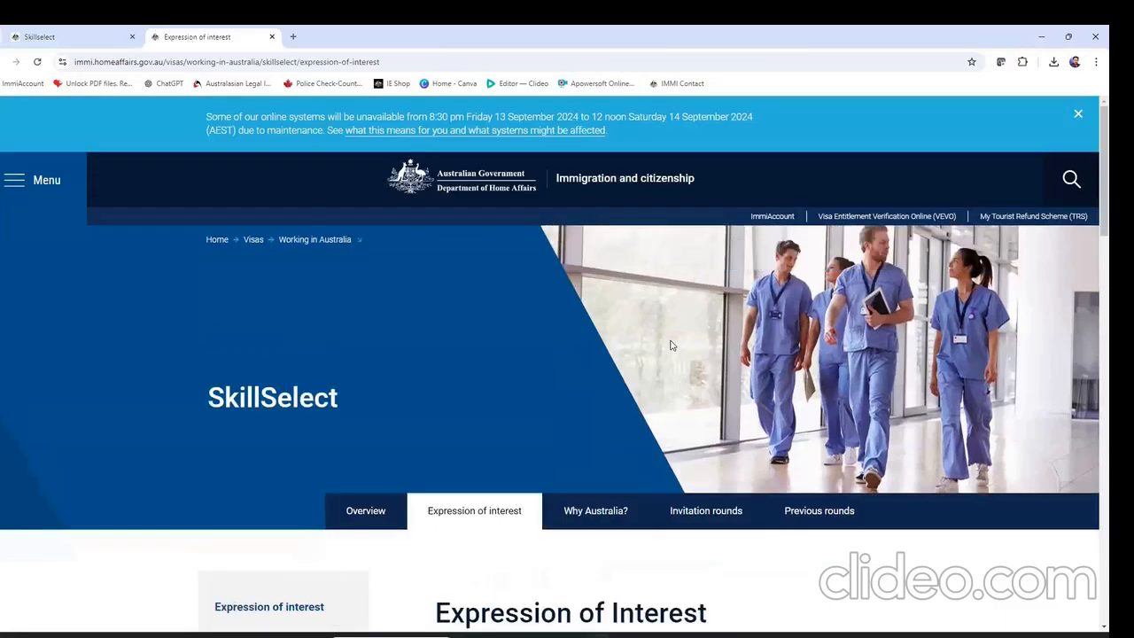
Scroll through 'Before you begin' and highlight the 65-point threshold
{"action": "scroll", "coordinate": [508, 435], "scroll_direction": "down", "scroll_amount": 4}
{"action": "scroll", "coordinate": [508, 435], "scroll_direction": "down", "scroll_amount": 4}
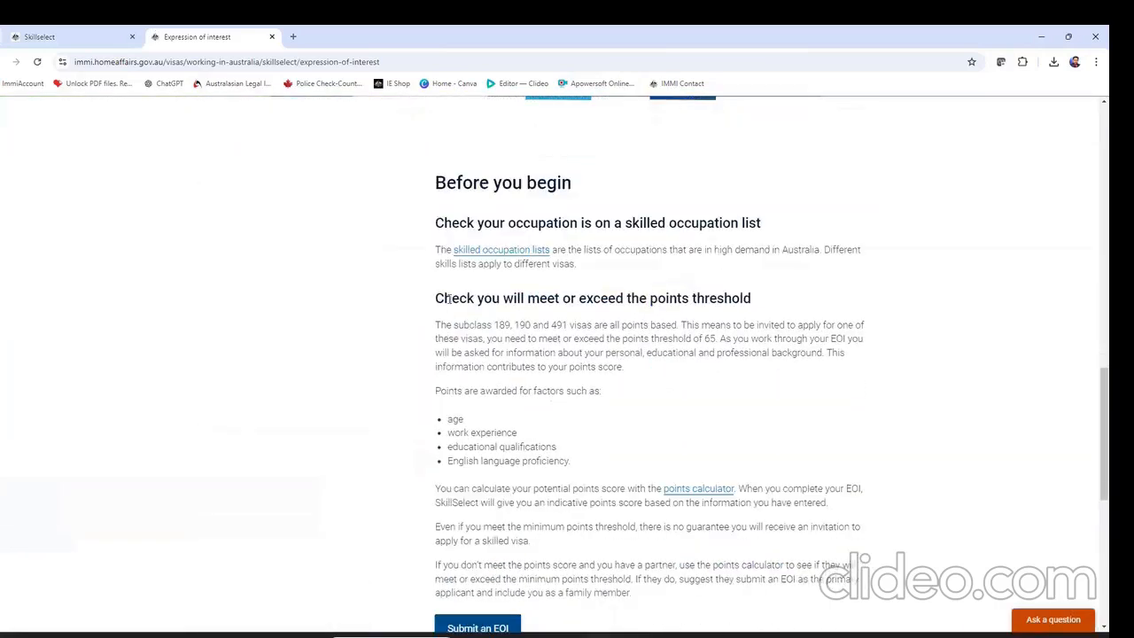
{"action": "scroll", "coordinate": [567, 342], "scroll_direction": "down", "scroll_amount": 2}
{"action": "scroll", "coordinate": [567, 342], "scroll_direction": "up", "scroll_amount": 2}
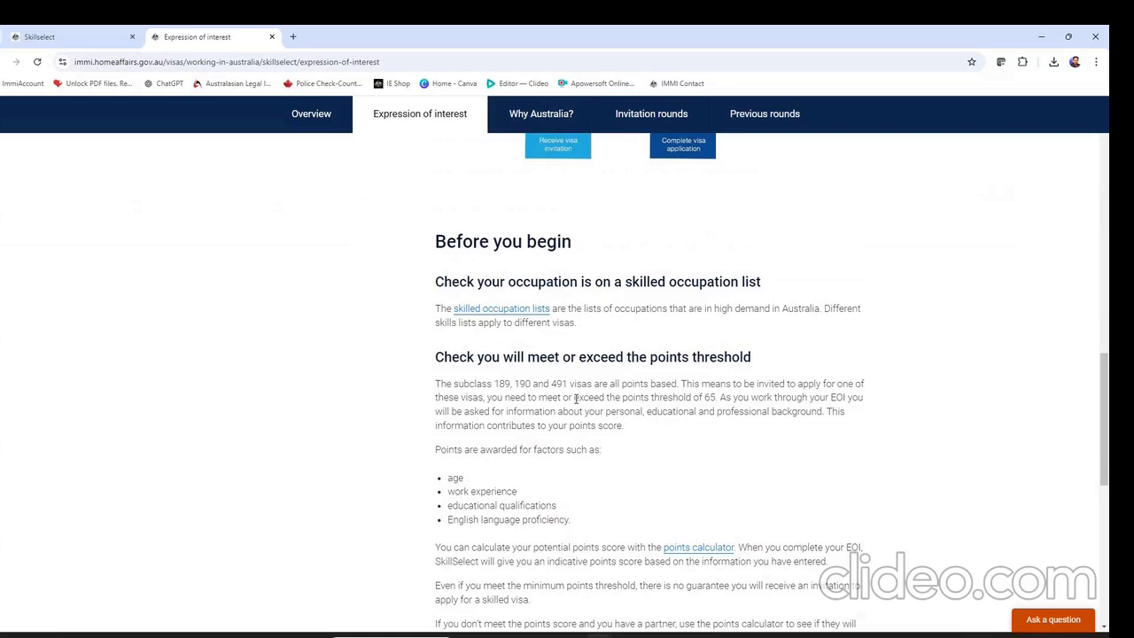
{"action": "left_click_drag", "start_coordinate": [702, 398], "coordinate": [719, 399]}
Clear the highlight and start a new Expression of Interest via Submit an EOI
{"action": "scroll", "coordinate": [673, 416], "scroll_direction": "down", "scroll_amount": 1}
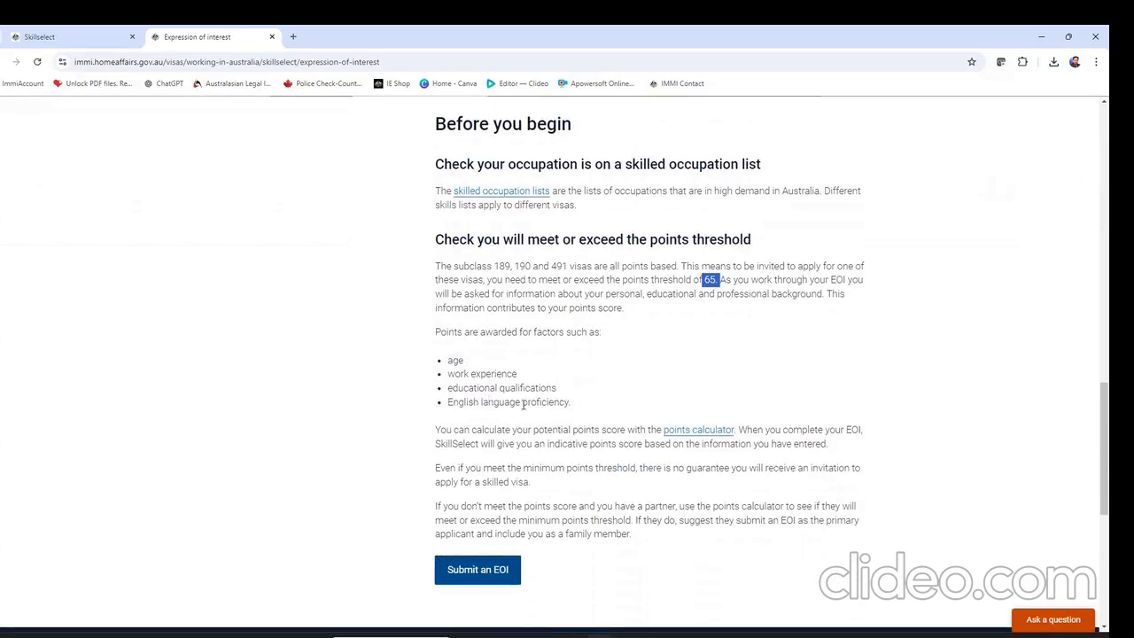
{"action": "scroll", "coordinate": [607, 346], "scroll_direction": "down", "scroll_amount": 1}
{"action": "left_click", "coordinate": [529, 338]}
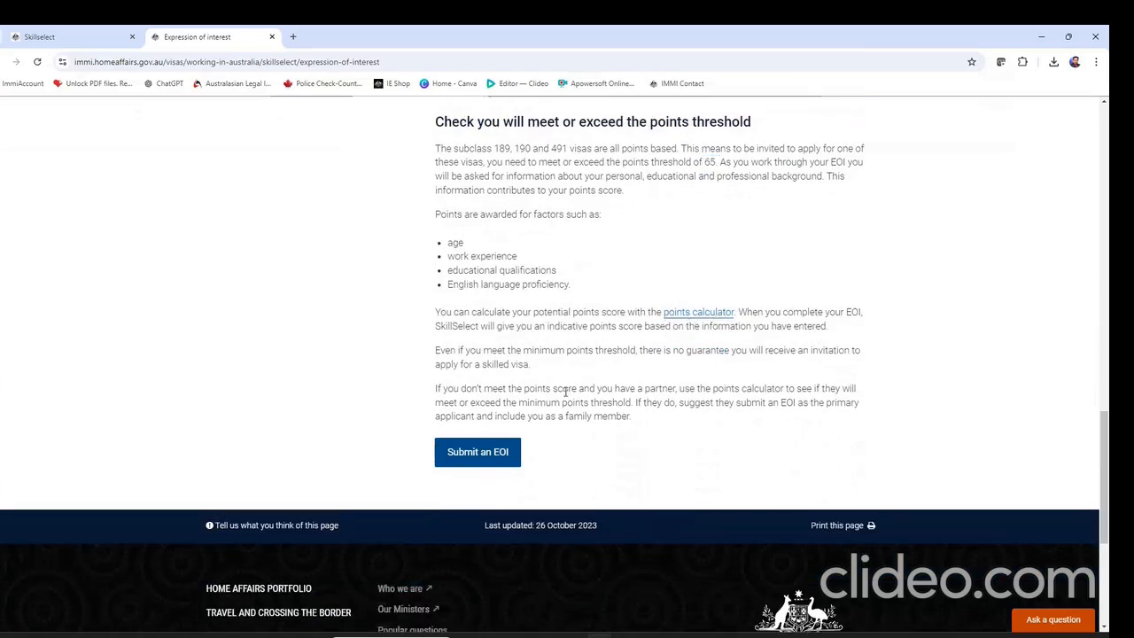
{"action": "left_click", "coordinate": [499, 458]}
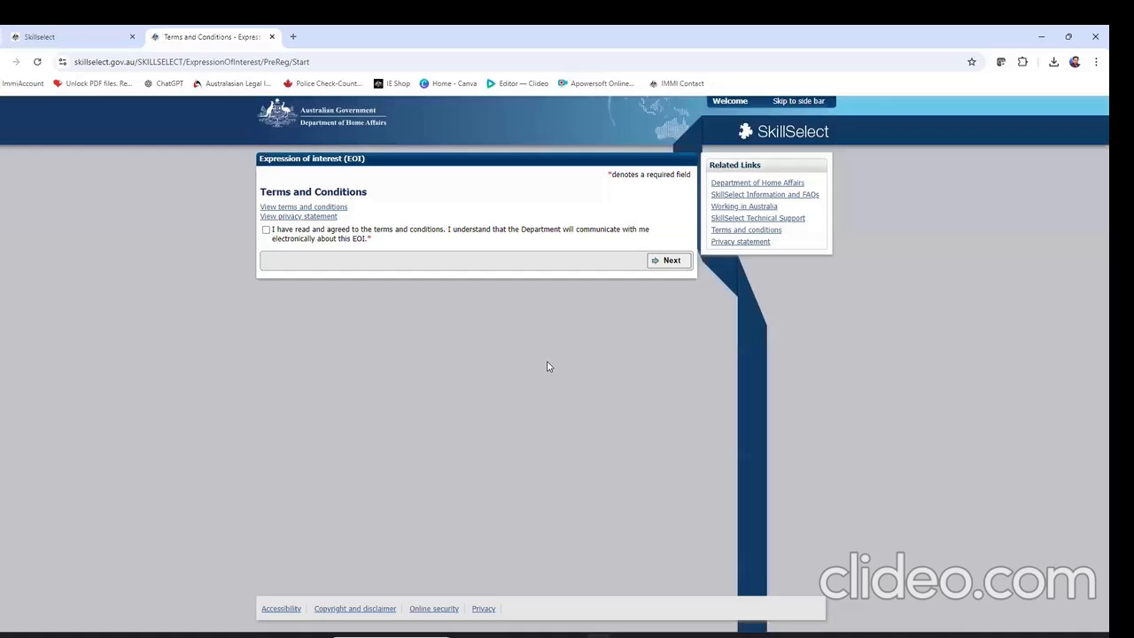
Accept the SkillSelect terms and enter the client's family name in Personal details
{"action": "left_click", "coordinate": [347, 237]}
{"action": "left_click", "coordinate": [660, 260]}
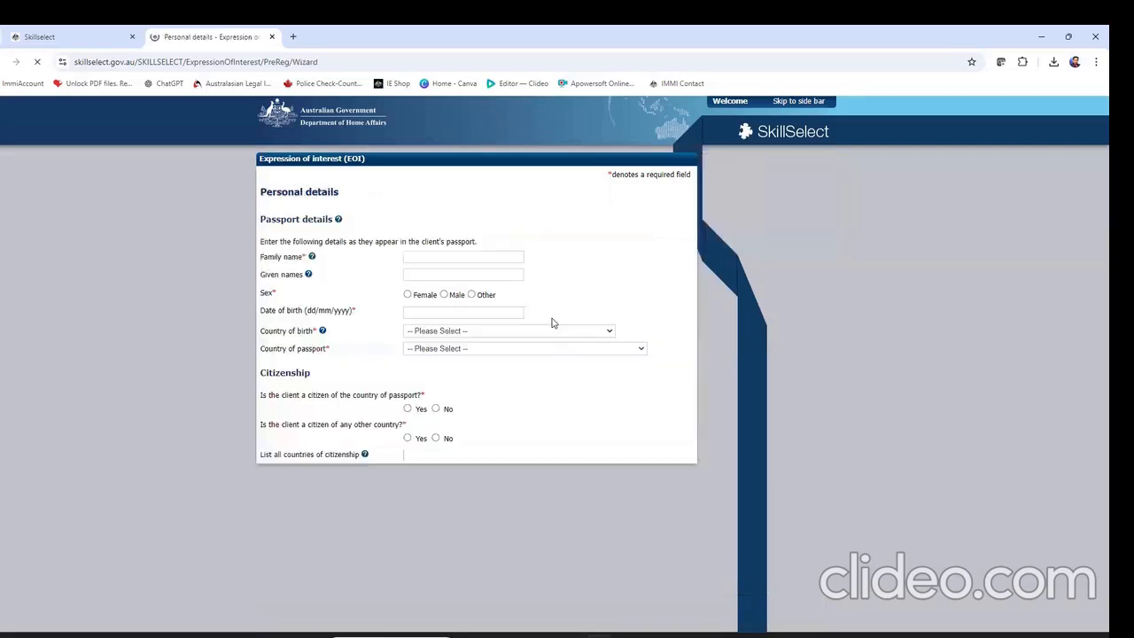
{"action": "left_click", "coordinate": [453, 256]}
{"action": "type", "text": "kamal"}
{"action": "key", "text": "BackSpace"}
{"action": "key", "text": "BackSpace"}
{"action": "key", "text": "BackSpace"}
{"action": "key", "text": "BackSpace"}
{"action": "key", "text": "BackSpace"}
{"action": "type", "text": "KAMALJEET"}
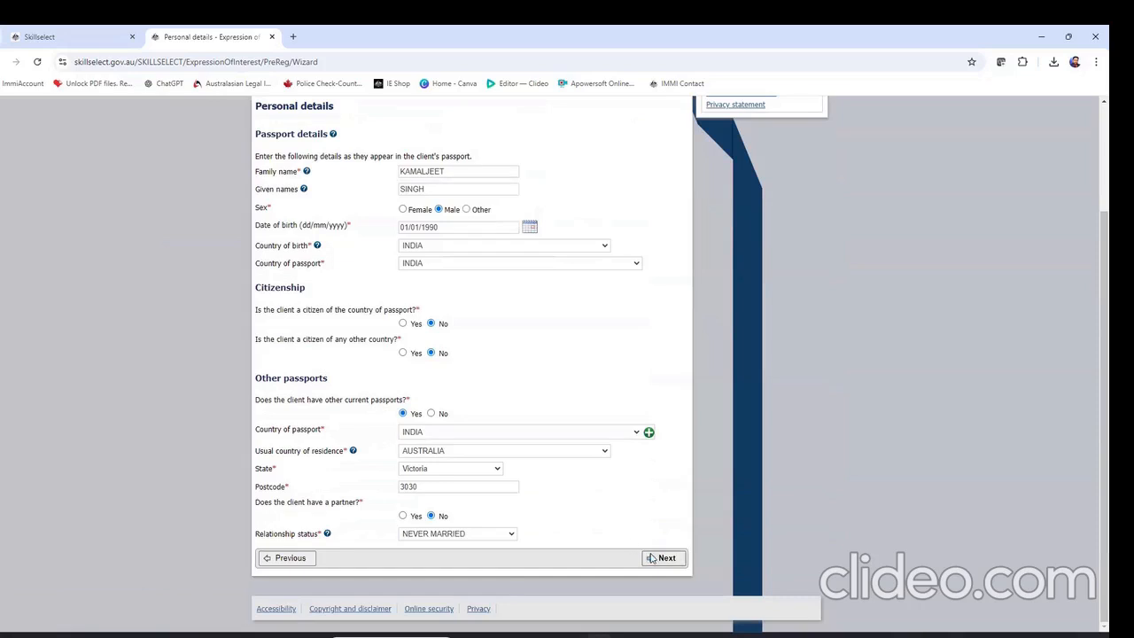
Submit the passport details and confirm the information is correct
{"action": "left_click", "coordinate": [662, 557]}
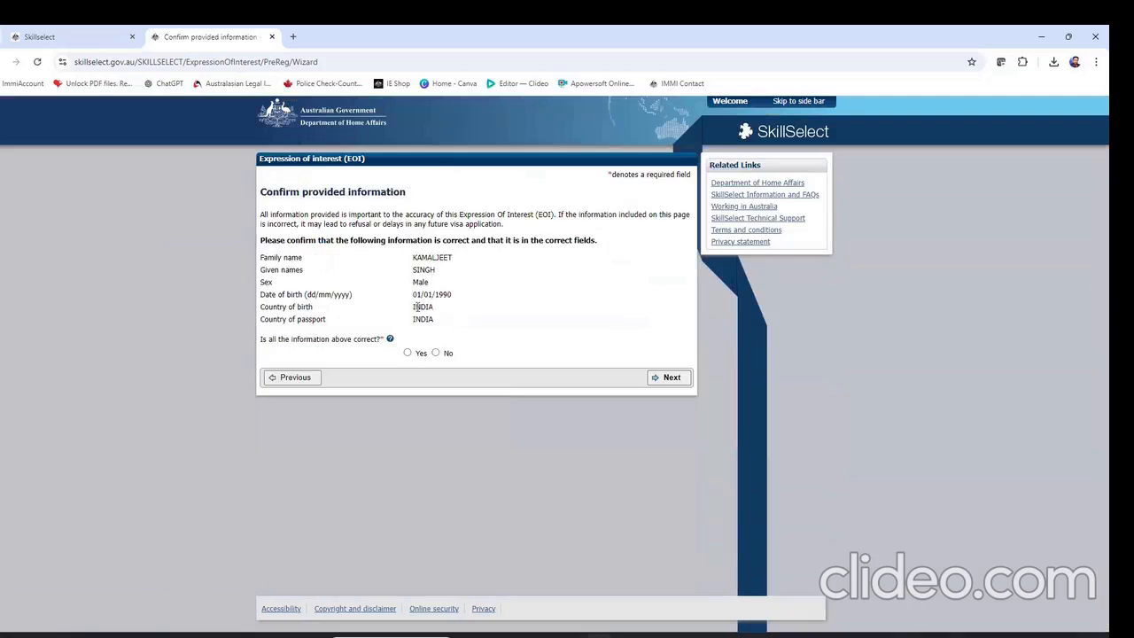
{"action": "left_click", "coordinate": [408, 352]}
{"action": "left_click", "coordinate": [666, 377]}
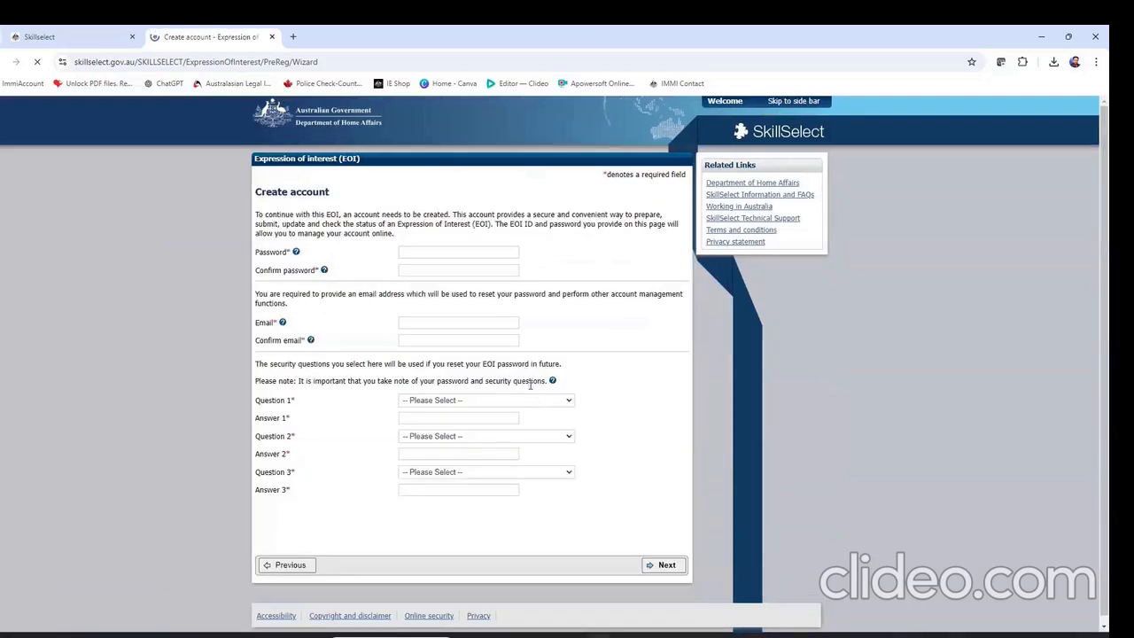
Set the account password and note the newly issued EOI ID
{"action": "left_click", "coordinate": [443, 253]}
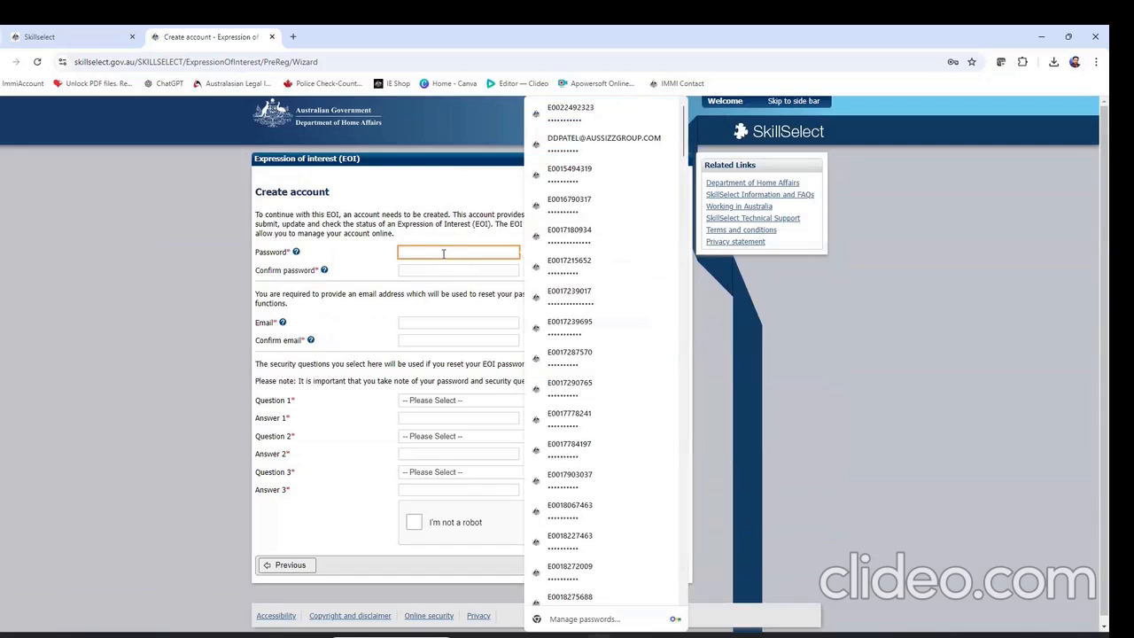
{"action": "left_click", "coordinate": [475, 222]}
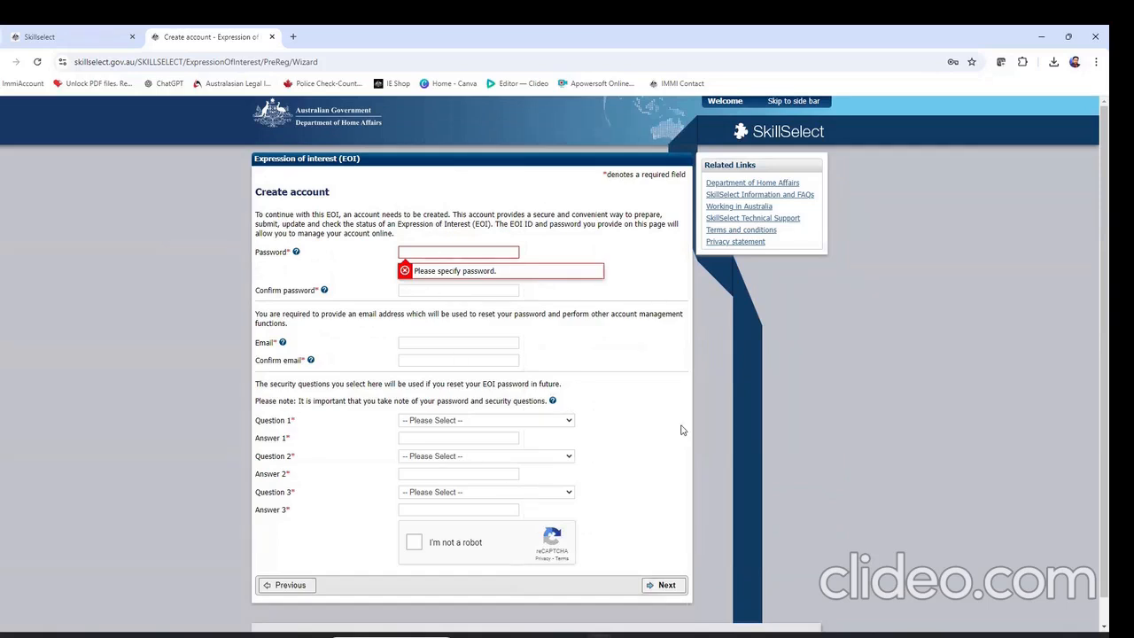
{"action": "left_click", "coordinate": [466, 252]}
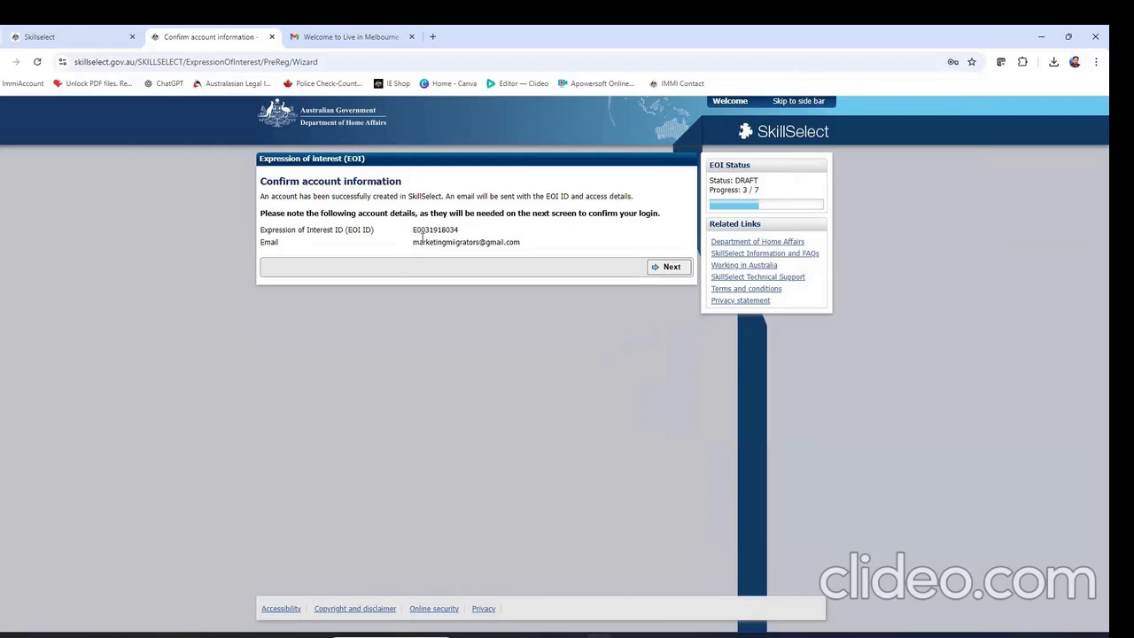
{"action": "left_click_drag", "start_coordinate": [458, 231], "coordinate": [413, 229]}
{"action": "key", "text": "ctrl+c"}
{"action": "left_click", "coordinate": [445, 259]}
{"action": "left_click", "coordinate": [672, 268]}
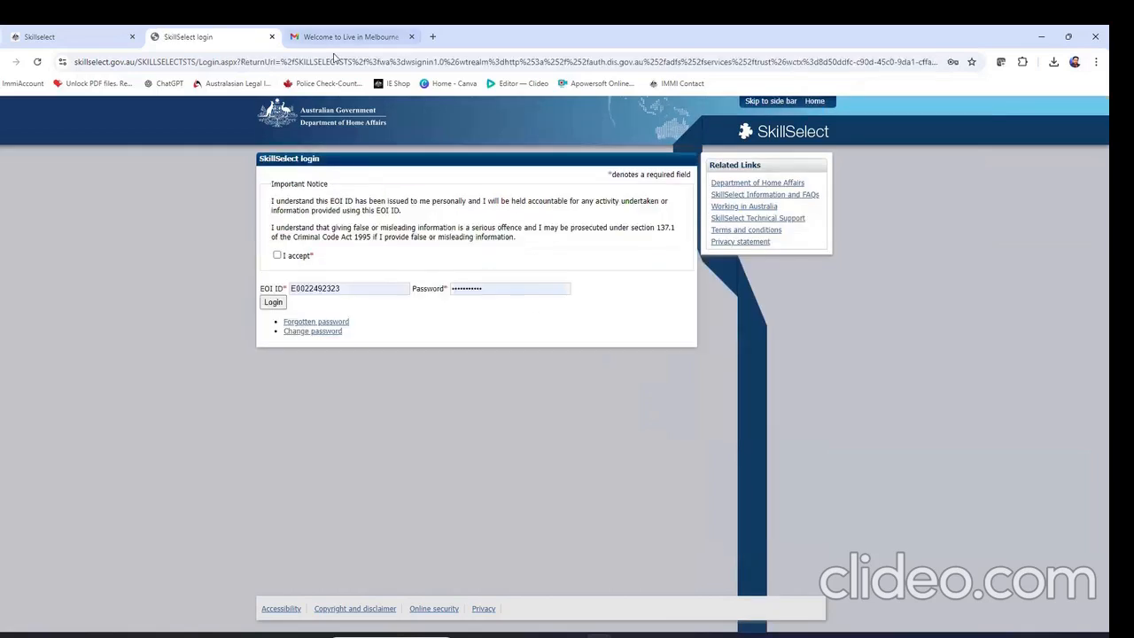
Read the 'SkillSelect account created' email, then return to login and accept the notice
{"action": "left_click", "coordinate": [348, 36]}
{"action": "left_click", "coordinate": [69, 180]}
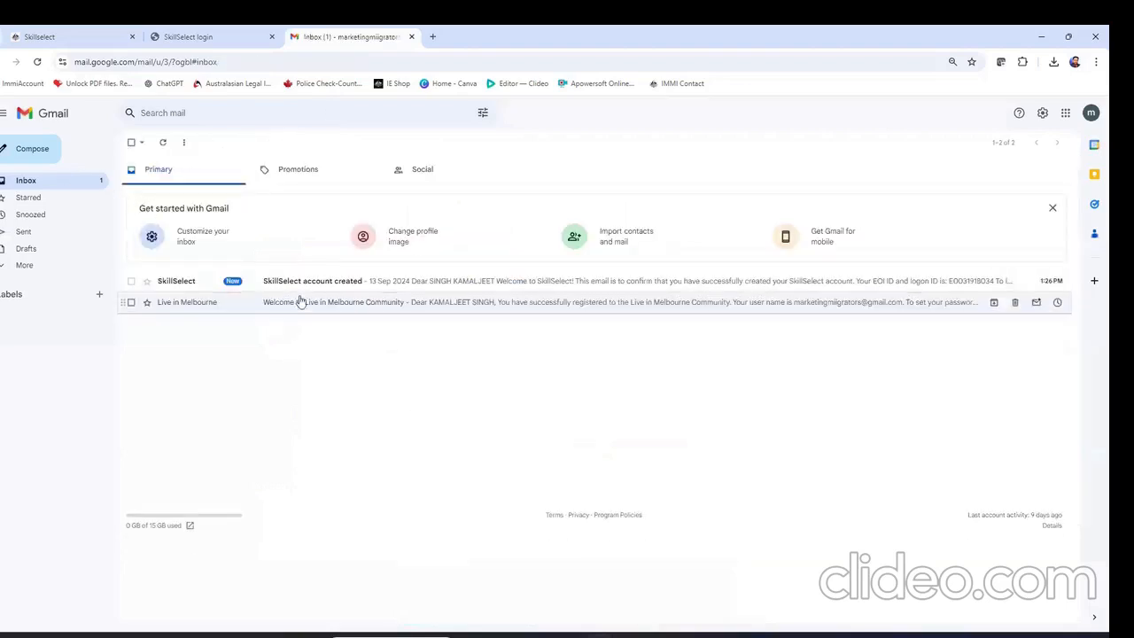
{"action": "left_click", "coordinate": [380, 284]}
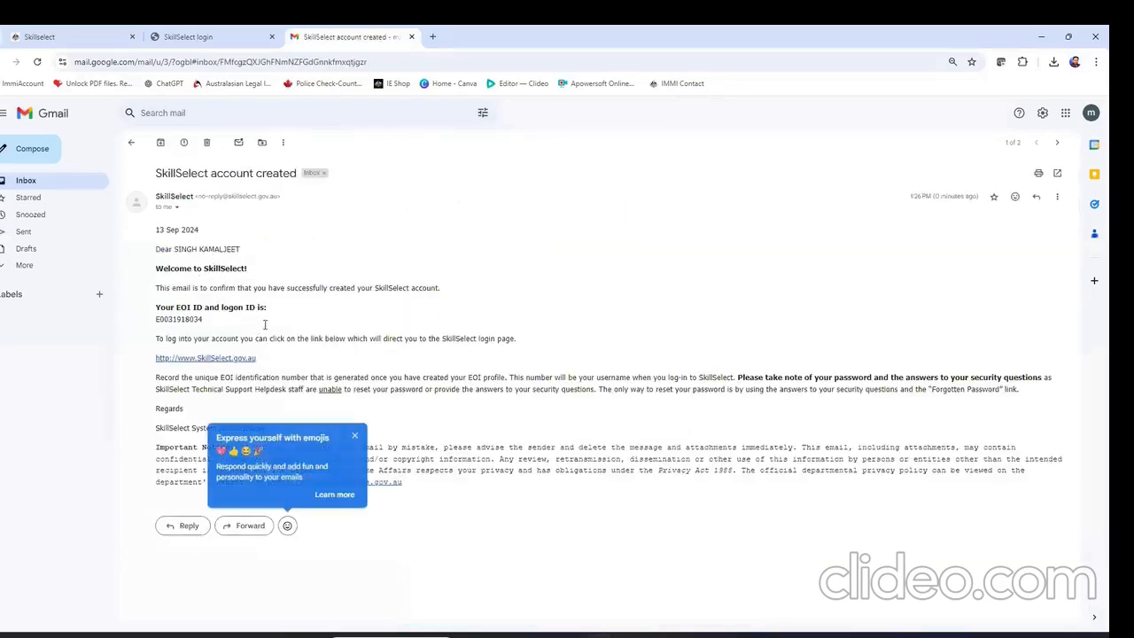
{"action": "left_click", "coordinate": [215, 39]}
{"action": "left_click", "coordinate": [277, 256]}
{"action": "left_click", "coordinate": [346, 286]}
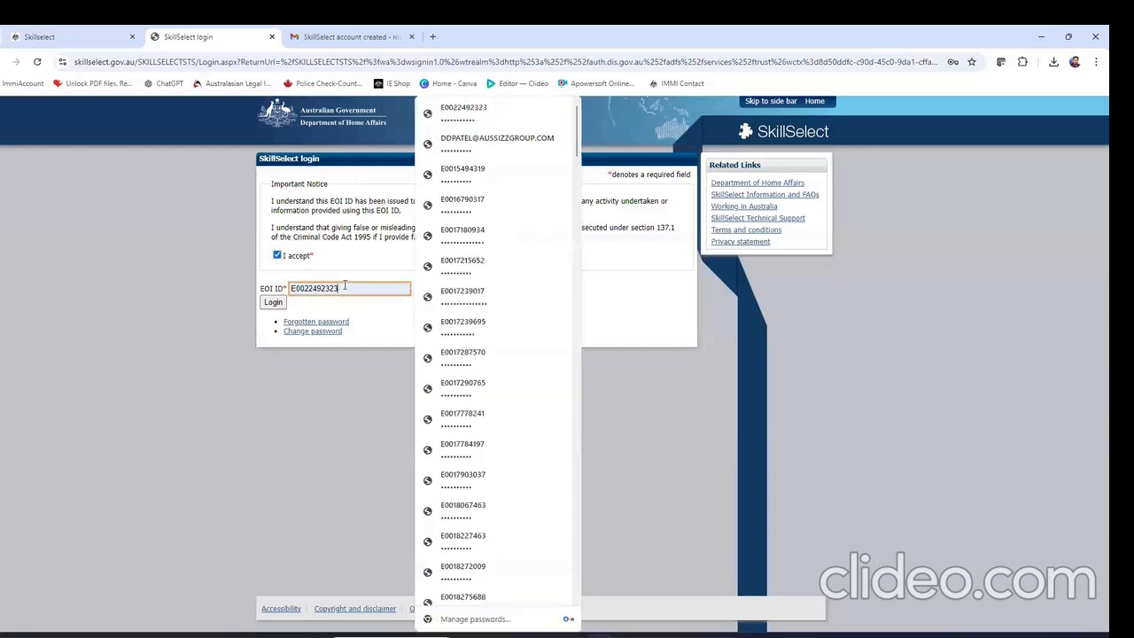
Log in with the new EOI ID and password, saving the login in Chrome
{"action": "key", "text": "ctrl+a"}
{"action": "key", "text": "ctrl+v"}
{"action": "key", "text": "Tab"}
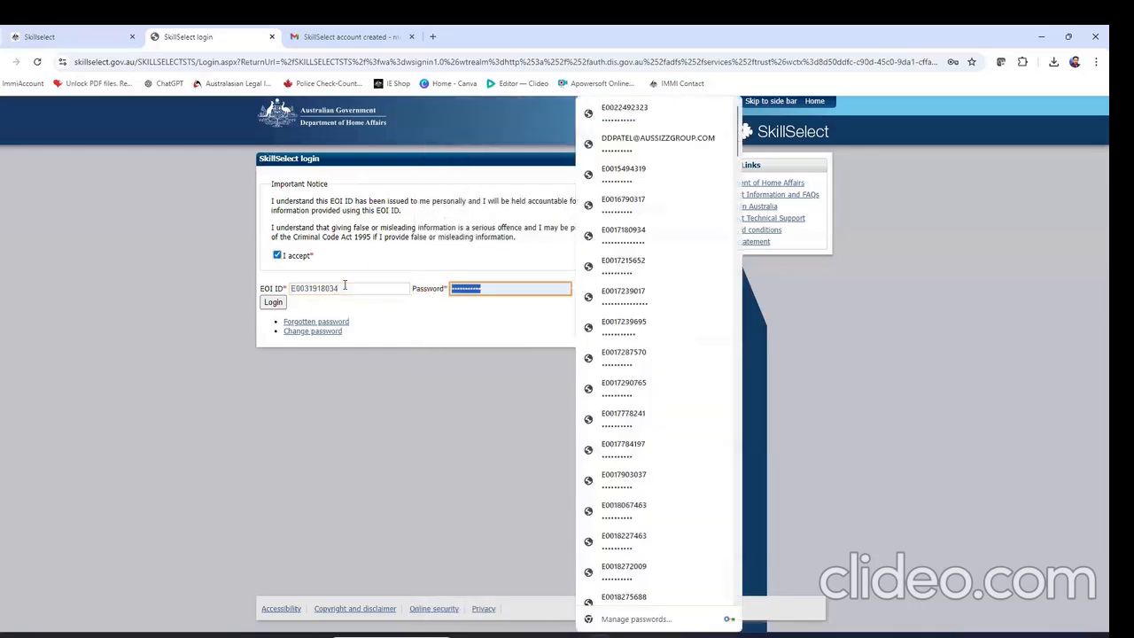
{"action": "type", "text": "•••••"}
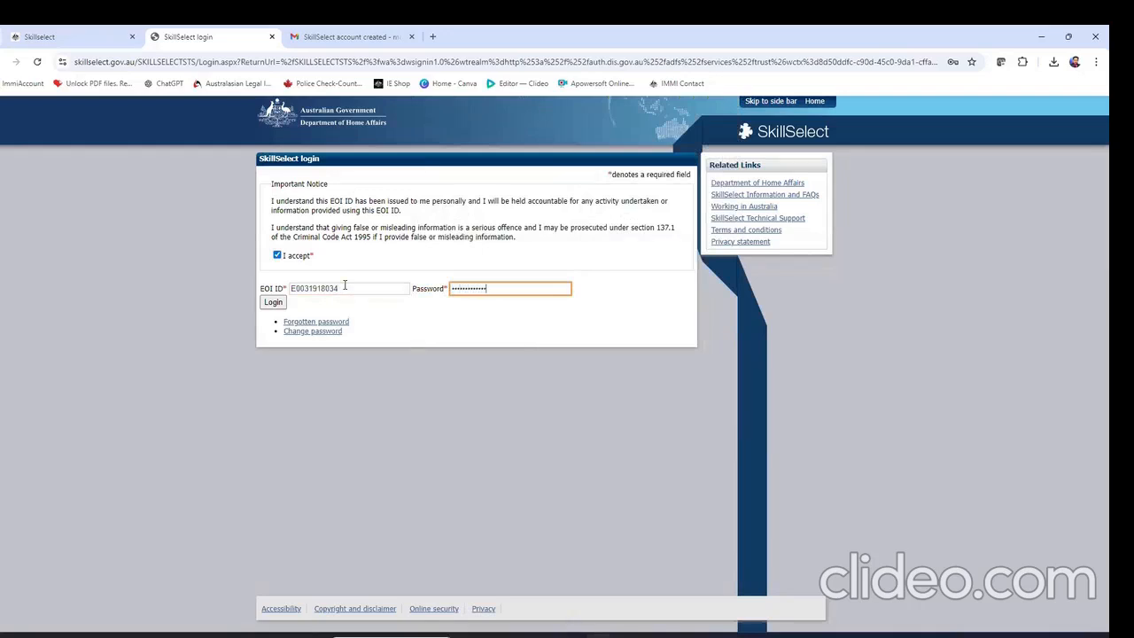
{"action": "left_click", "coordinate": [273, 302]}
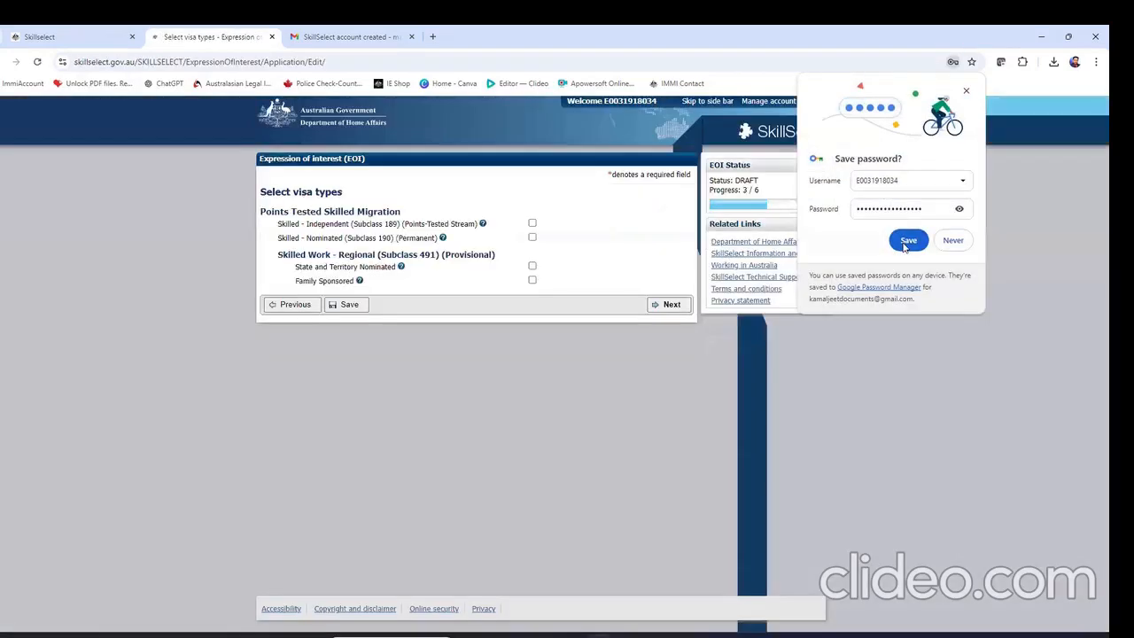
{"action": "left_click", "coordinate": [907, 241]}
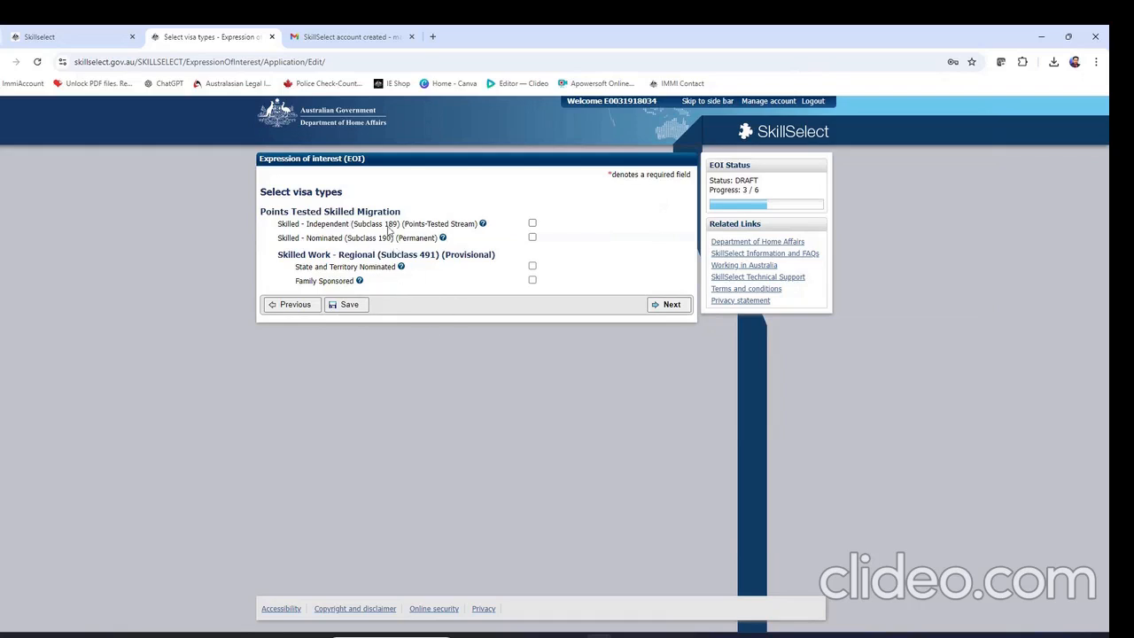
Tick subclasses 189, 190, 491 State and Territory Nominated and 491 Family Sponsored, then continue
{"action": "left_click", "coordinate": [532, 223]}
{"action": "left_click", "coordinate": [531, 238]}
{"action": "left_click", "coordinate": [533, 266]}
{"action": "left_click", "coordinate": [533, 280]}
{"action": "left_click", "coordinate": [532, 266]}
{"action": "left_click", "coordinate": [532, 266]}
{"action": "left_click", "coordinate": [656, 304]}
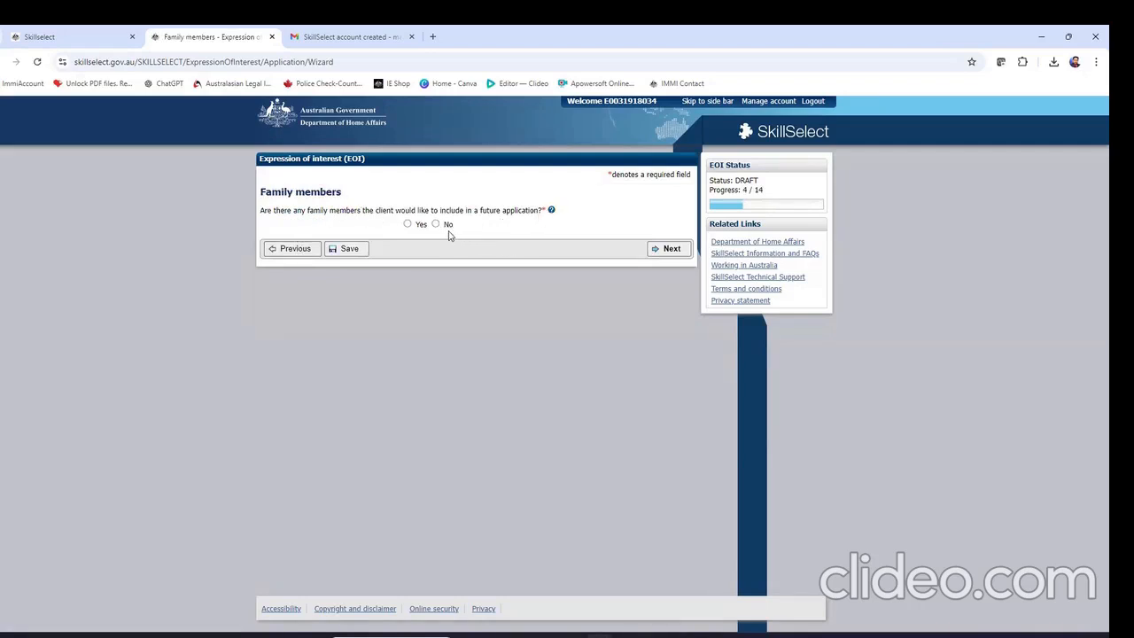
Answer Yes to including family members and set the number to 1
{"action": "left_click", "coordinate": [409, 225]}
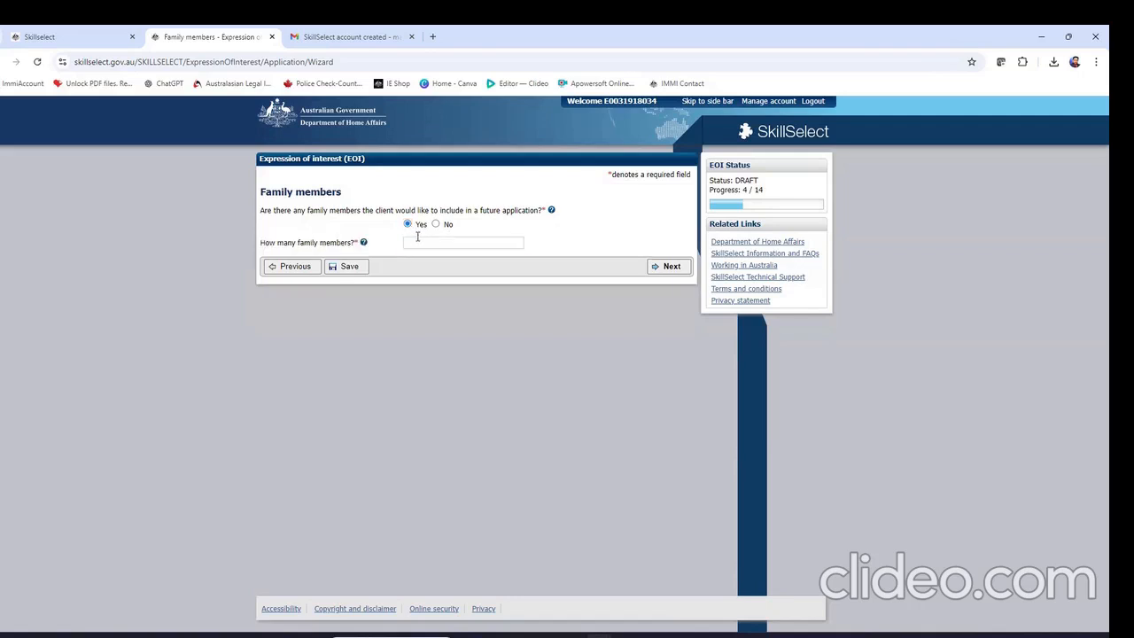
{"action": "left_click", "coordinate": [417, 240]}
{"action": "left_click", "coordinate": [464, 269]}
{"action": "left_click", "coordinate": [670, 265]}
Choose Victoria as preferred state, agreeing to regional and non-capital living
{"action": "left_click", "coordinate": [434, 224]}
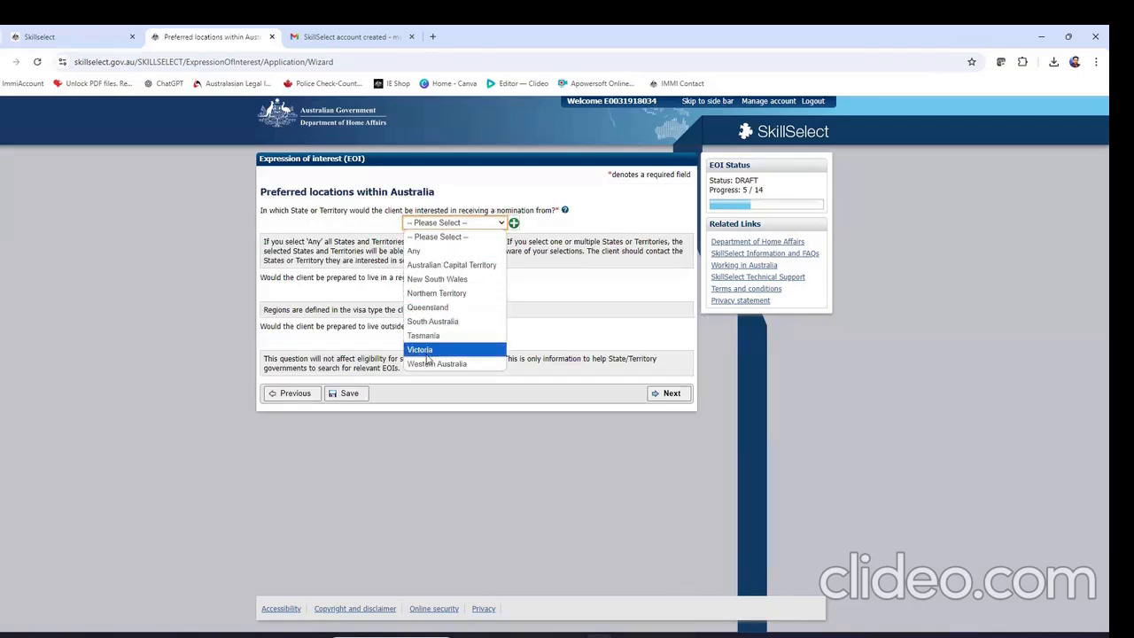
{"action": "left_click", "coordinate": [420, 351]}
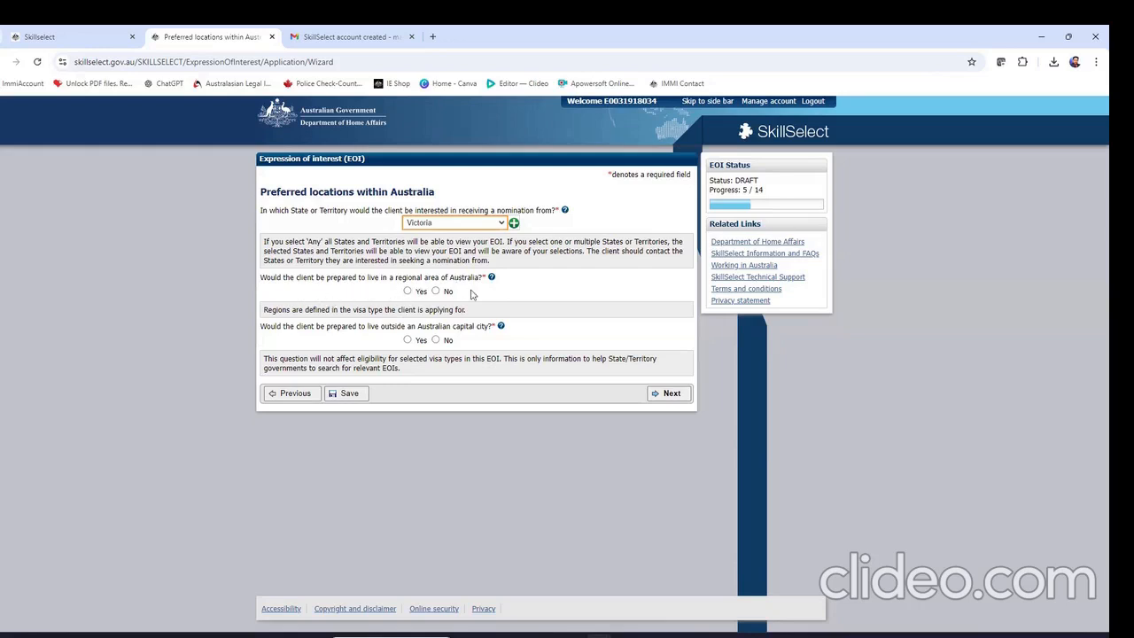
{"action": "left_click", "coordinate": [408, 291]}
{"action": "left_click", "coordinate": [408, 340]}
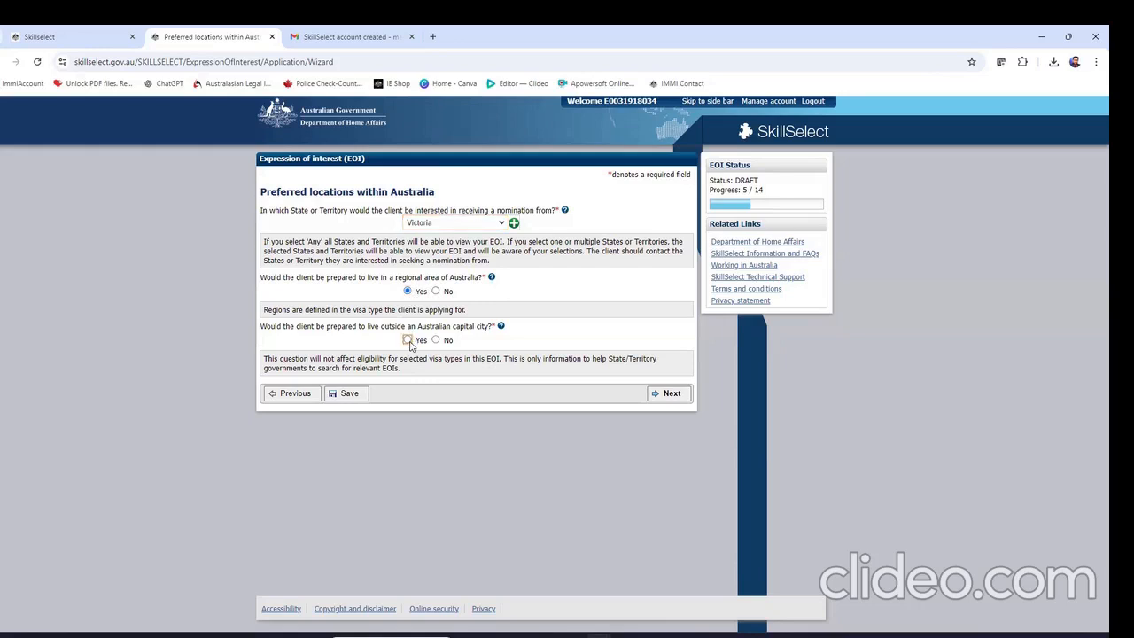
{"action": "left_click", "coordinate": [664, 395]}
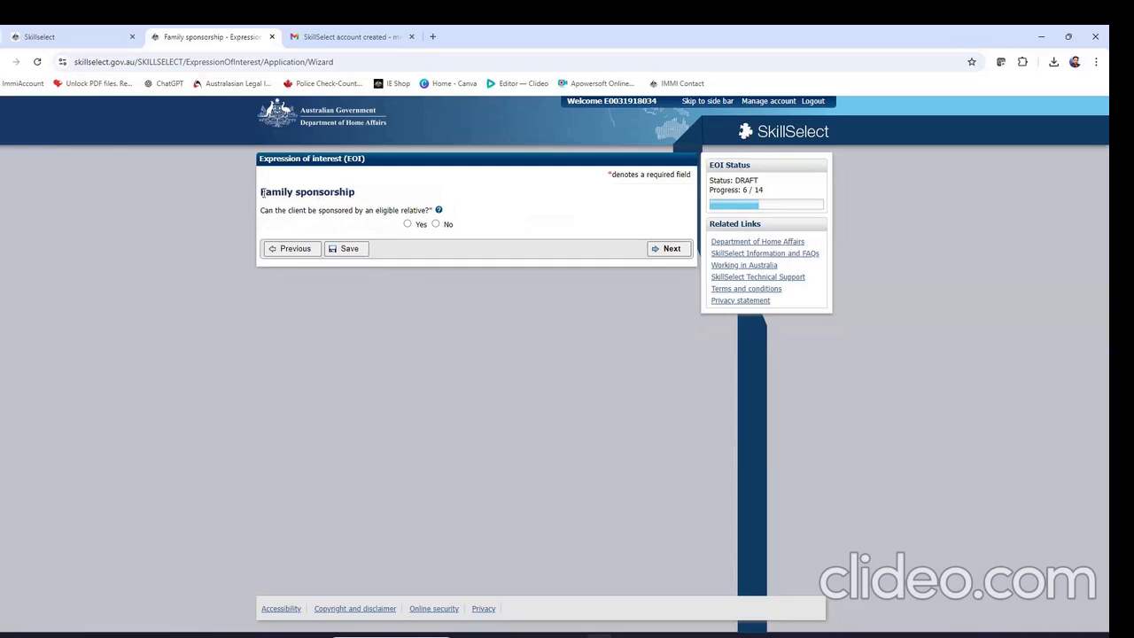
Record a brother as eligible sponsor living in regional postcode 7008
{"action": "left_click_drag", "start_coordinate": [262, 193], "coordinate": [357, 192]}
{"action": "left_click", "coordinate": [375, 194]}
{"action": "left_click", "coordinate": [407, 225]}
{"action": "left_click", "coordinate": [432, 251]}
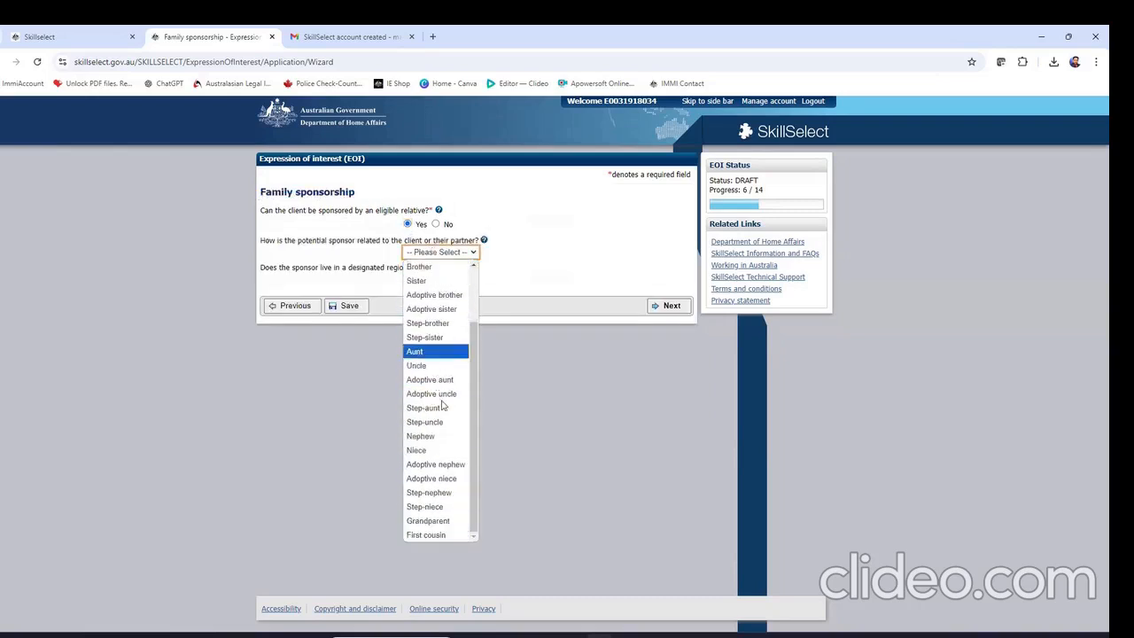
{"action": "left_click", "coordinate": [422, 337]}
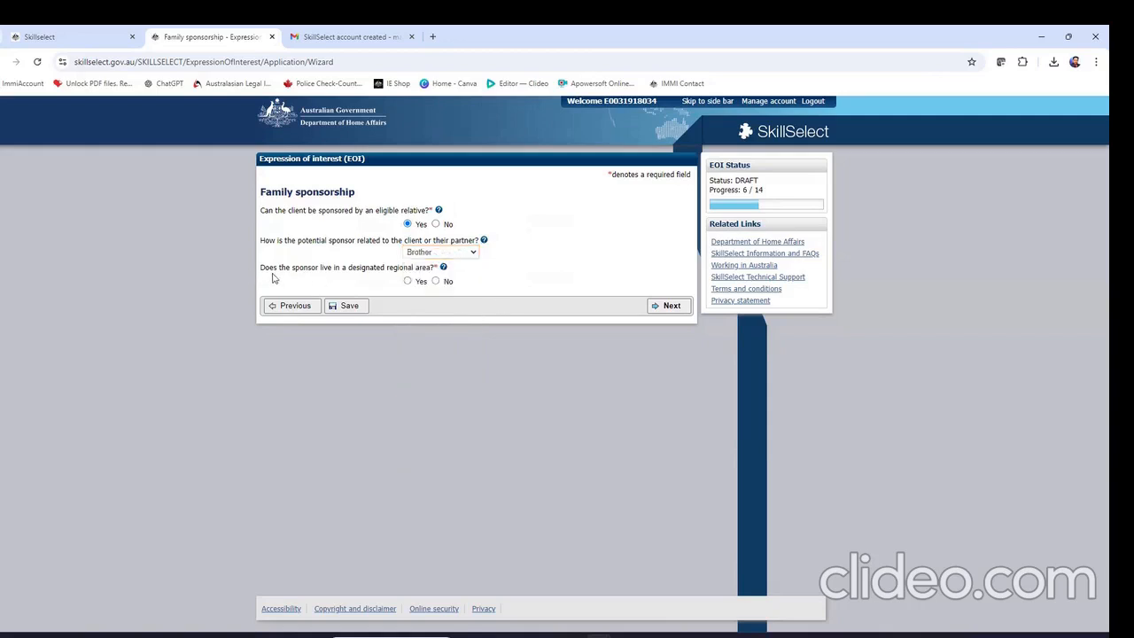
{"action": "left_click", "coordinate": [409, 282]}
{"action": "left_click", "coordinate": [420, 311]}
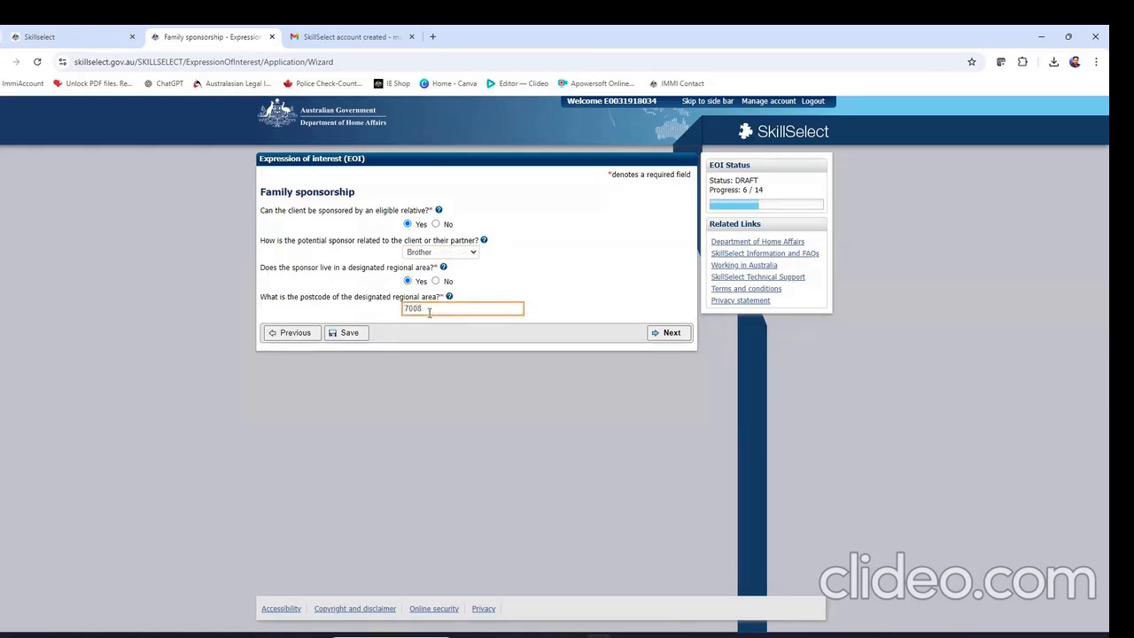
{"action": "left_click", "coordinate": [679, 334]}
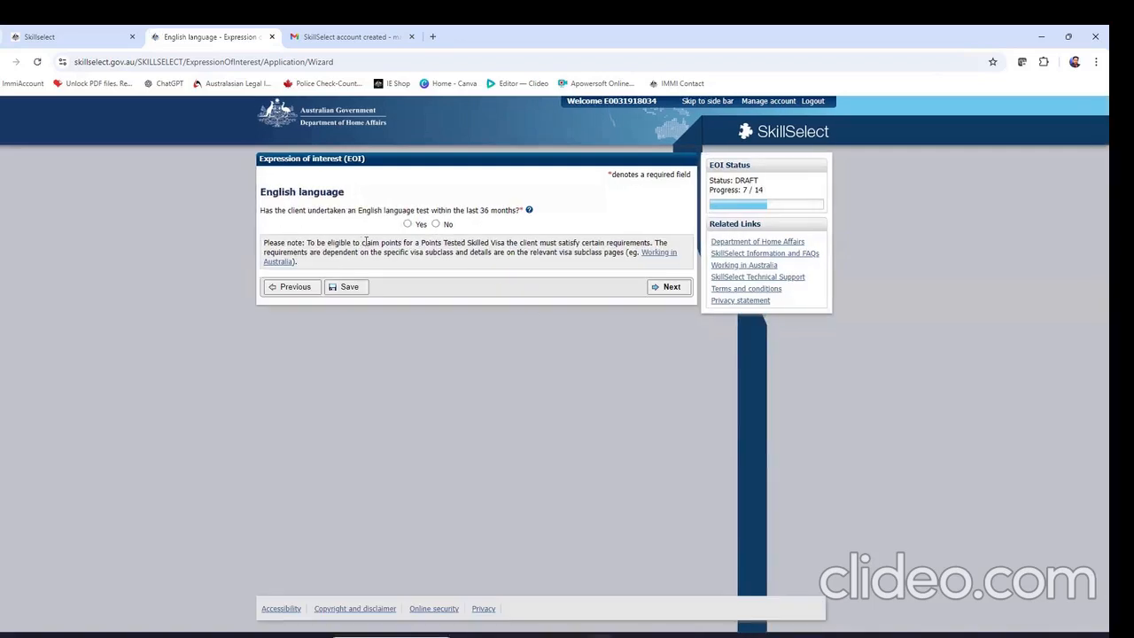
Record a PTE Academic test dated 17/10/2023 with 79 in all four skills
{"action": "left_click", "coordinate": [408, 224]}
{"action": "left_click", "coordinate": [426, 289]}
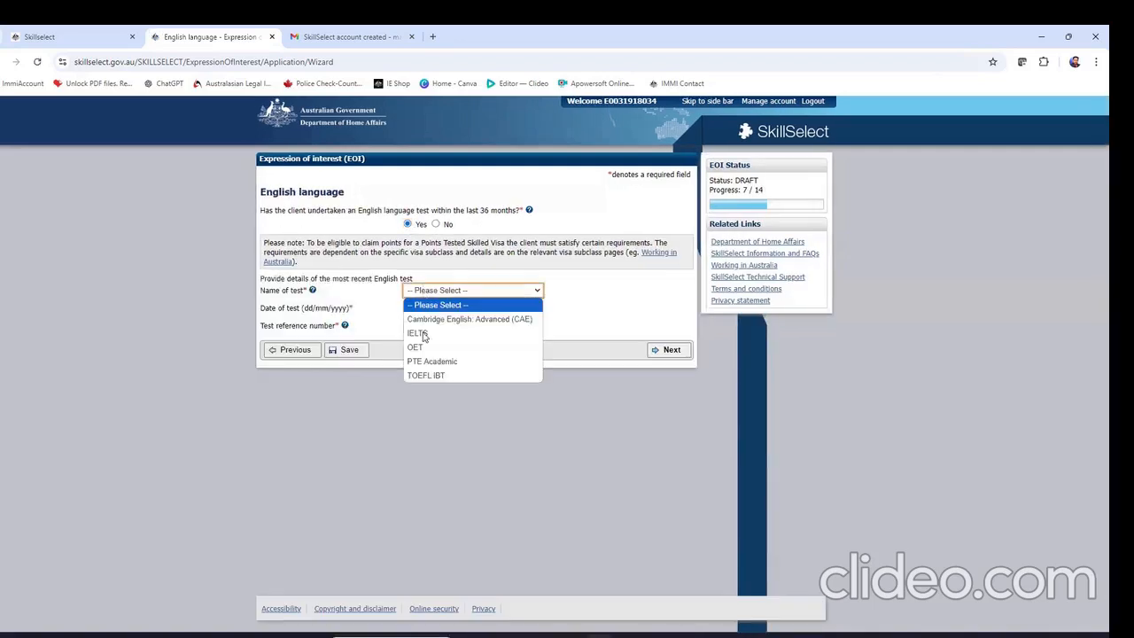
{"action": "left_click", "coordinate": [432, 360]}
{"action": "left_click", "coordinate": [441, 307]}
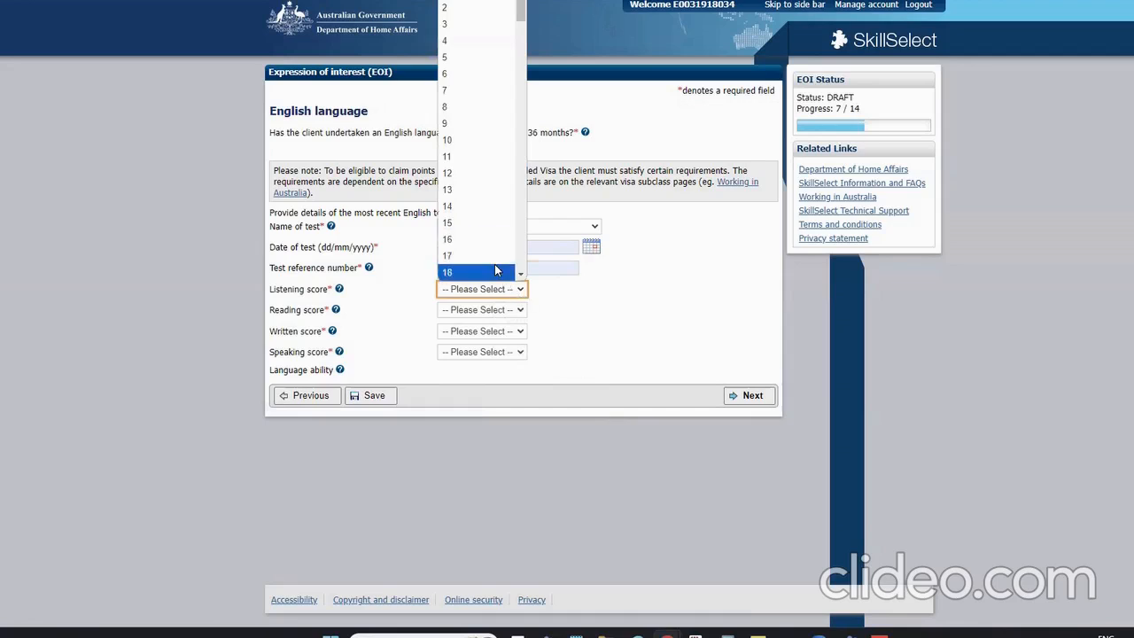
{"action": "type", "text": "79"}
{"action": "key", "text": "Return"}
{"action": "key", "text": "Tab"}
{"action": "type", "text": "79"}
{"action": "key", "text": "Tab"}
{"action": "type", "text": "79"}
{"action": "key", "text": "Tab"}
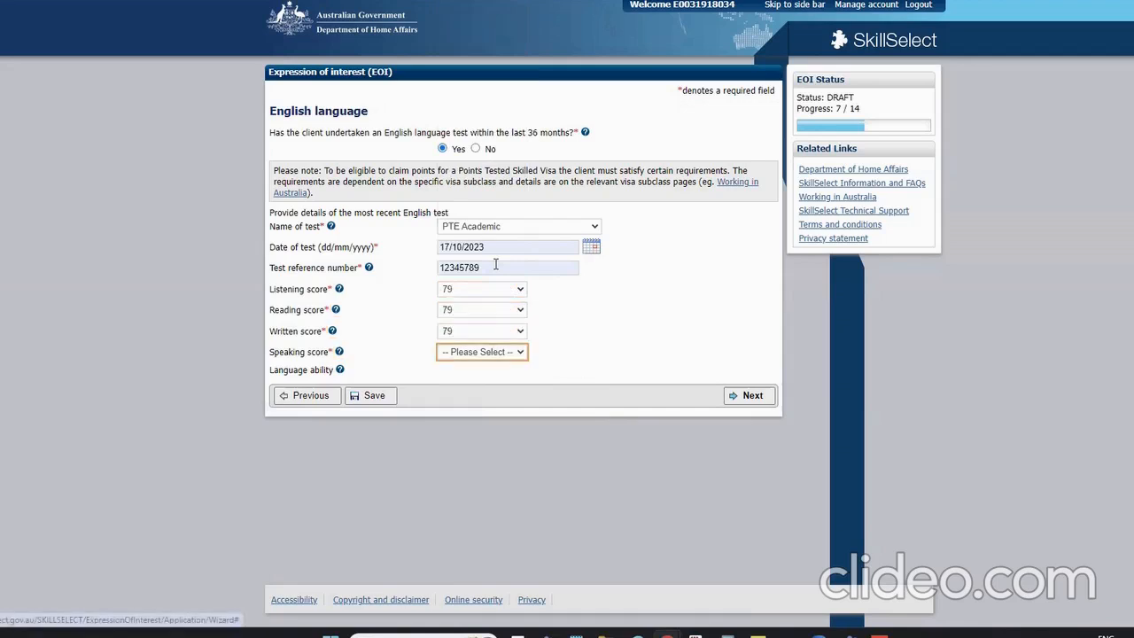
{"action": "type", "text": "79"}
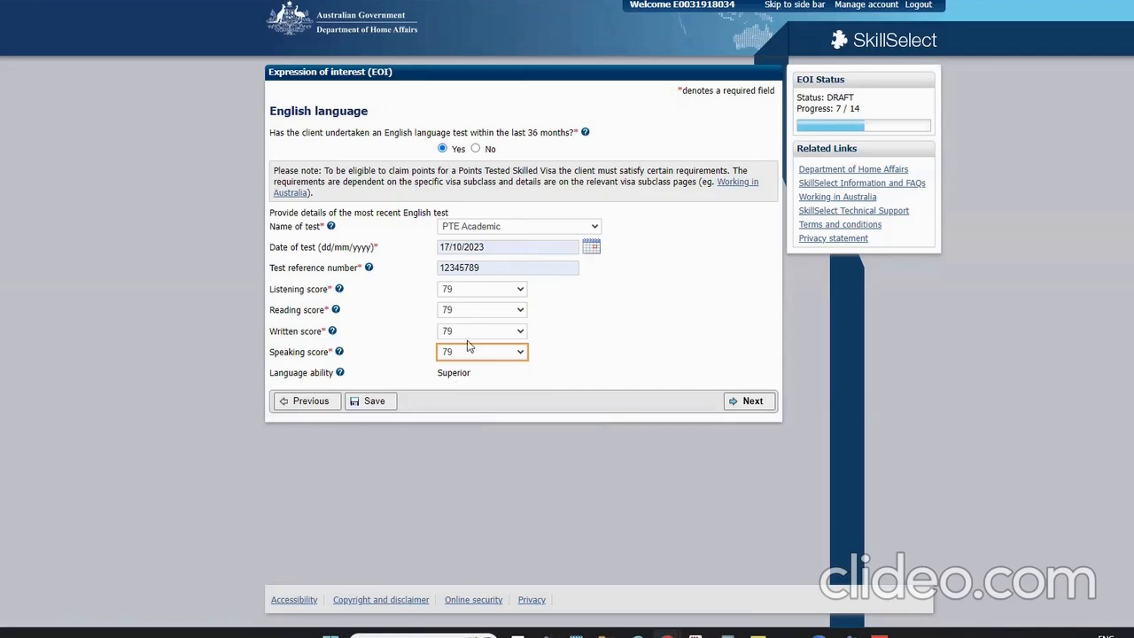
Change the listening, reading, writing and speaking scores to 65
{"action": "left_click", "coordinate": [454, 290]}
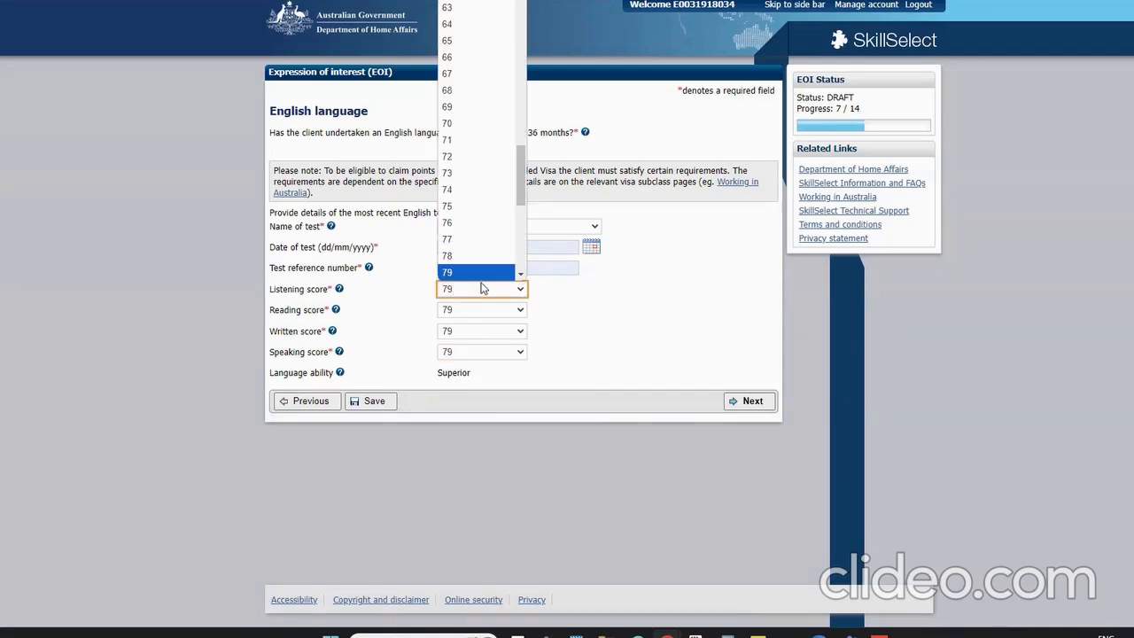
{"action": "type", "text": "65"}
{"action": "key", "text": "Return"}
{"action": "key", "text": "Tab"}
{"action": "type", "text": "65"}
{"action": "key", "text": "Tab"}
{"action": "type", "text": "65"}
{"action": "key", "text": "Tab"}
{"action": "type", "text": "65"}
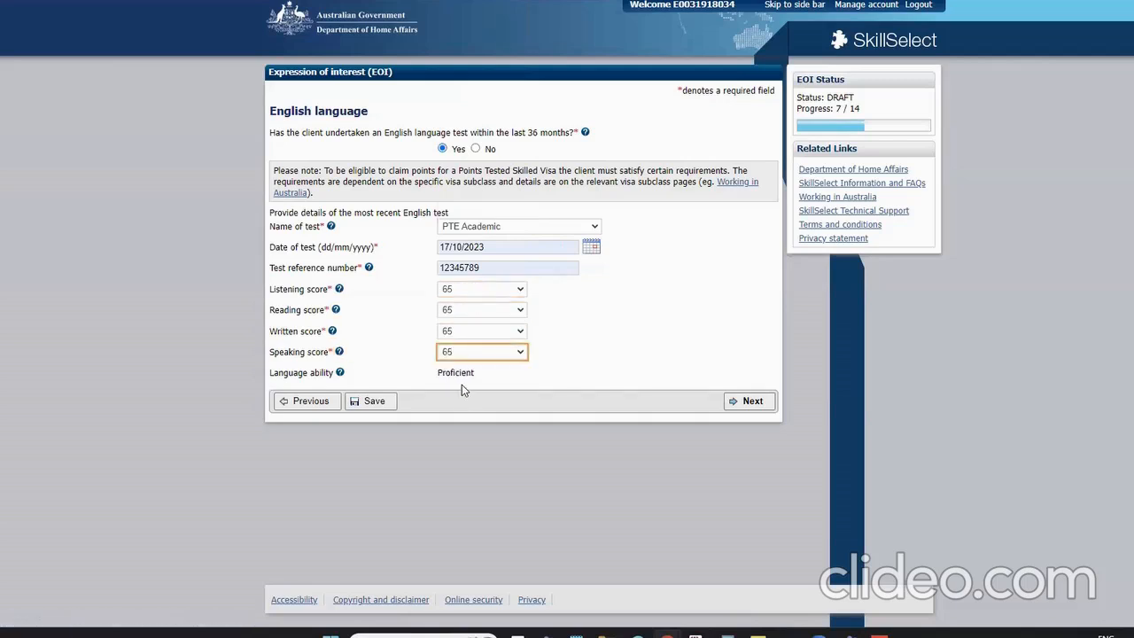
Restore all four scores to 79, continue, and answer Yes to completed studies
{"action": "left_click", "coordinate": [458, 288]}
{"action": "type", "text": "79"}
{"action": "key", "text": "Return"}
{"action": "key", "text": "Tab"}
{"action": "key", "text": "Tab"}
{"action": "type", "text": "79"}
{"action": "key", "text": "Tab"}
{"action": "key", "text": "Tab"}
{"action": "type", "text": "79"}
{"action": "key", "text": "Tab"}
{"action": "key", "text": "Tab"}
{"action": "type", "text": "79"}
{"action": "key", "text": "Tab"}
{"action": "key", "text": "Tab"}
{"action": "key", "text": "Tab"}
{"action": "key", "text": "Tab"}
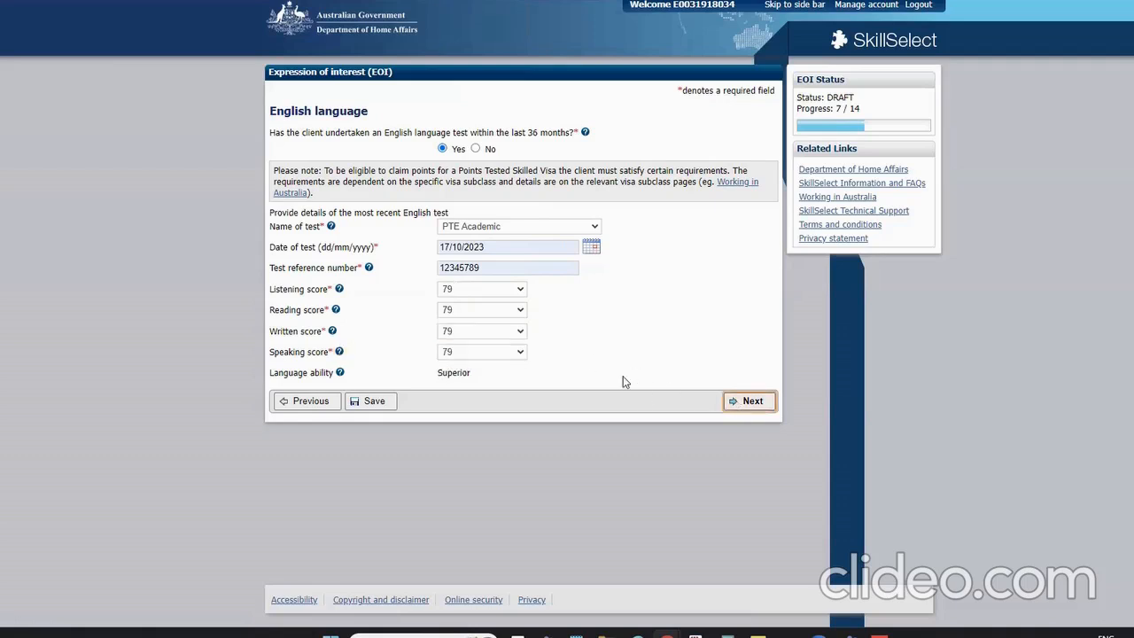
{"action": "key", "text": "Return"}
{"action": "left_click", "coordinate": [448, 189]}
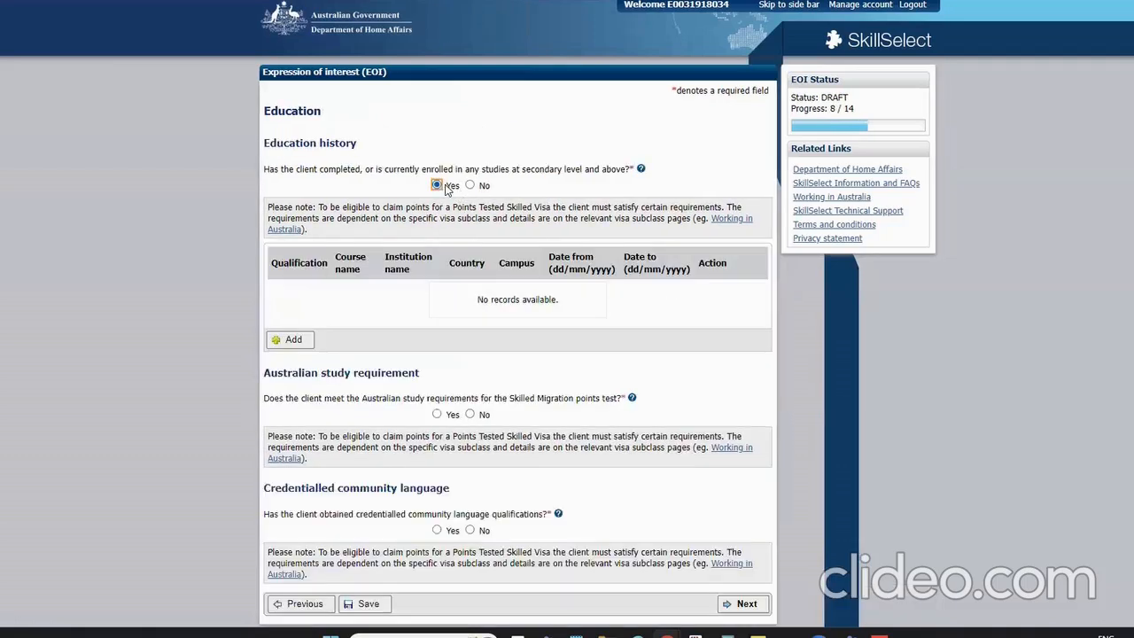
Add an education entry: Bachelor Degree (Other), accounting course, CHARLES STURT UNIVERSITY
{"action": "left_click", "coordinate": [288, 341]}
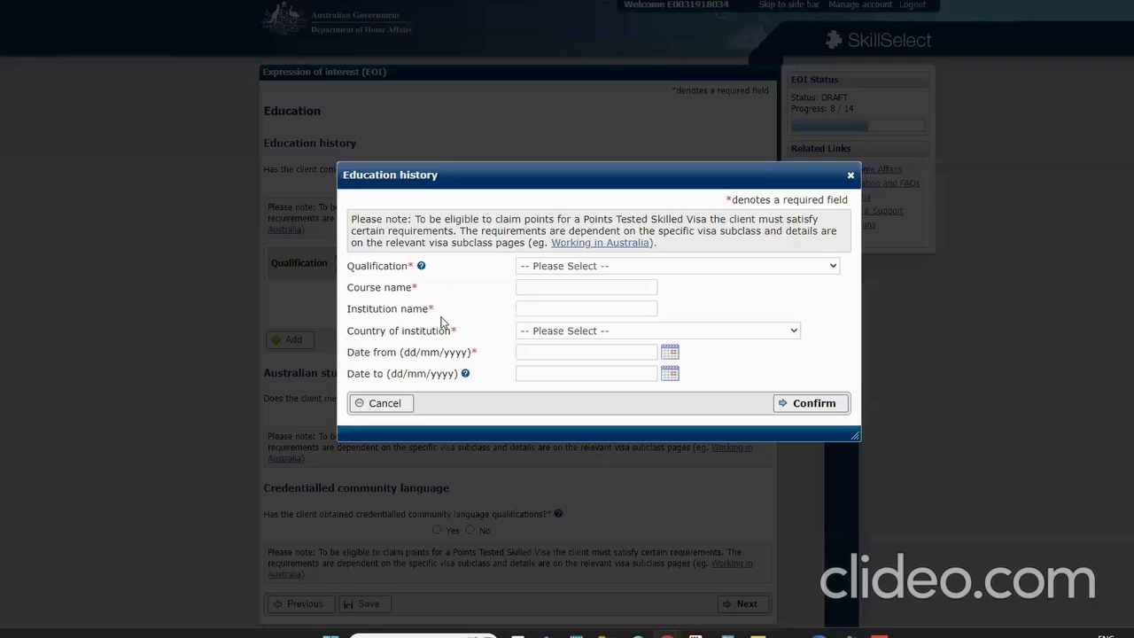
{"action": "left_click", "coordinate": [534, 270]}
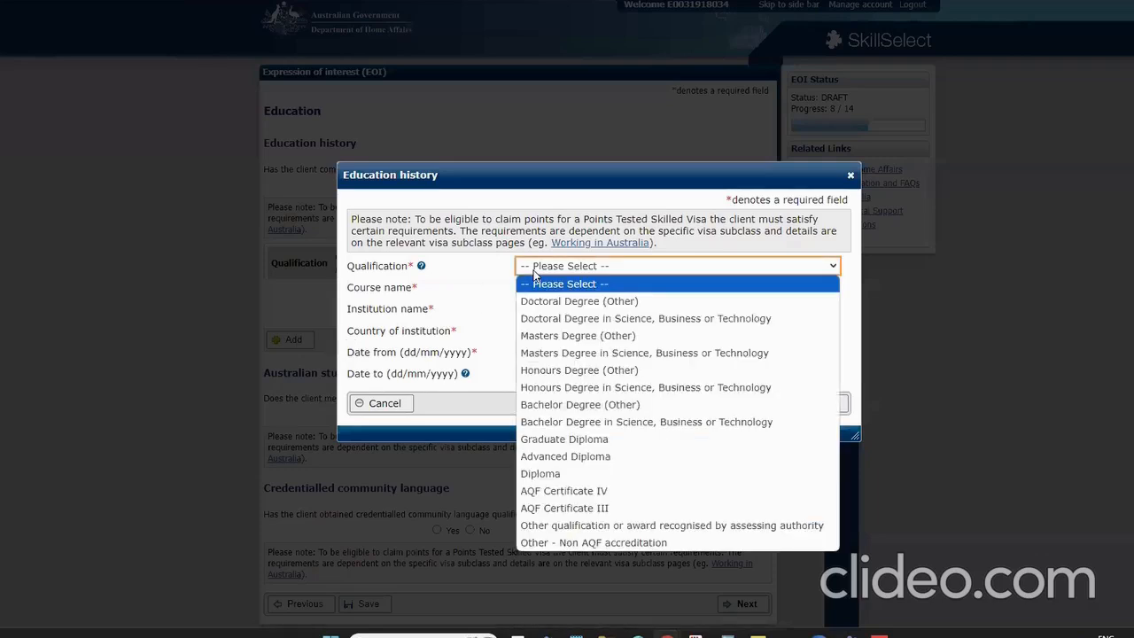
{"action": "key", "text": "b"}
{"action": "key", "text": "Return"}
{"action": "left_click", "coordinate": [643, 285]}
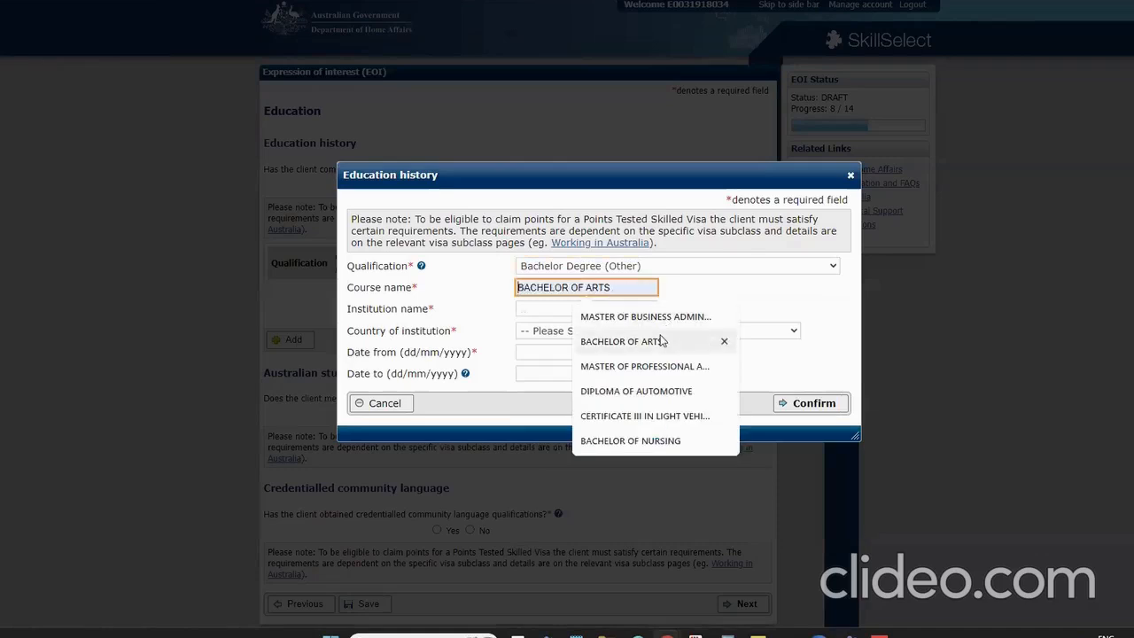
{"action": "left_click", "coordinate": [656, 366]}
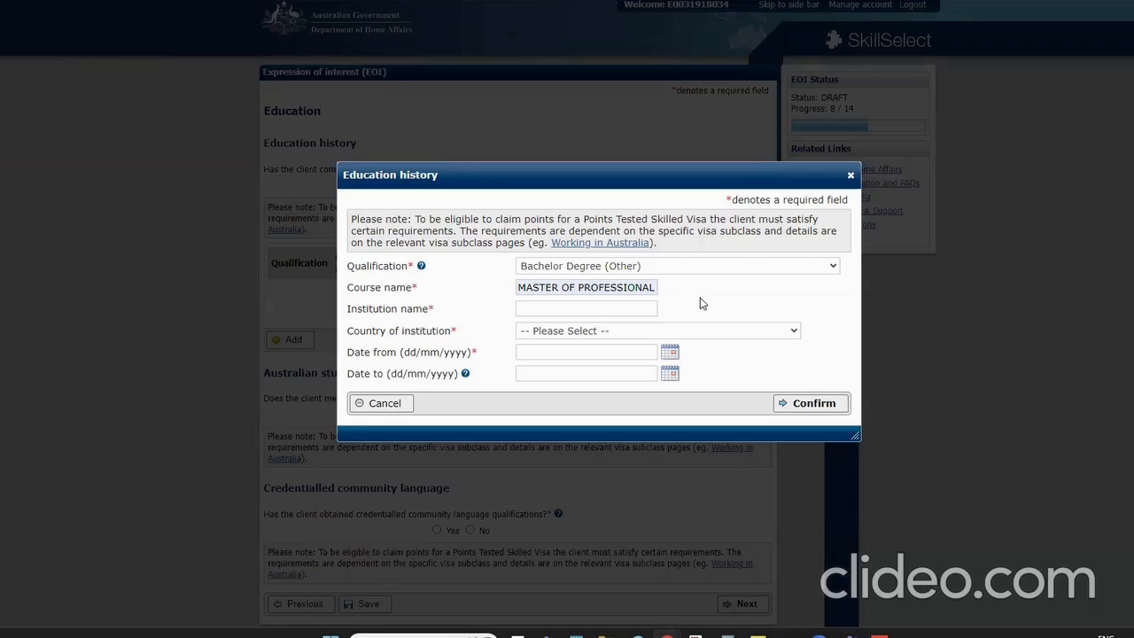
{"action": "left_click", "coordinate": [581, 308]}
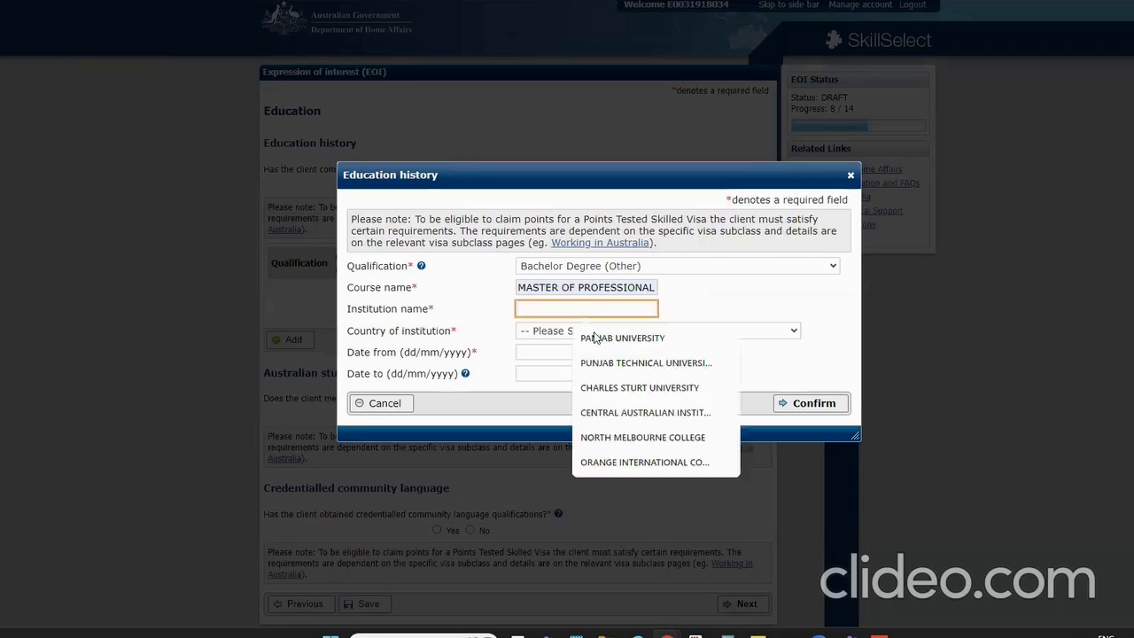
{"action": "left_click", "coordinate": [590, 387]}
Set the institution country to AUSTRALIA, campus VICTORIA, postcode 3000
{"action": "left_click", "coordinate": [545, 335]}
{"action": "type", "text": "aus"}
{"action": "key", "text": "Return"}
{"action": "key", "text": "Tab"}
{"action": "type", "text": "VICTORIA"}
{"action": "key", "text": "Tab"}
{"action": "type", "text": "3000"}
{"action": "key", "text": "Tab"}
Enter study dates 01/01/2000 to 01/01/2004 and save the qualification
{"action": "type", "text": "01/01/200"}
{"action": "key", "text": "Tab"}
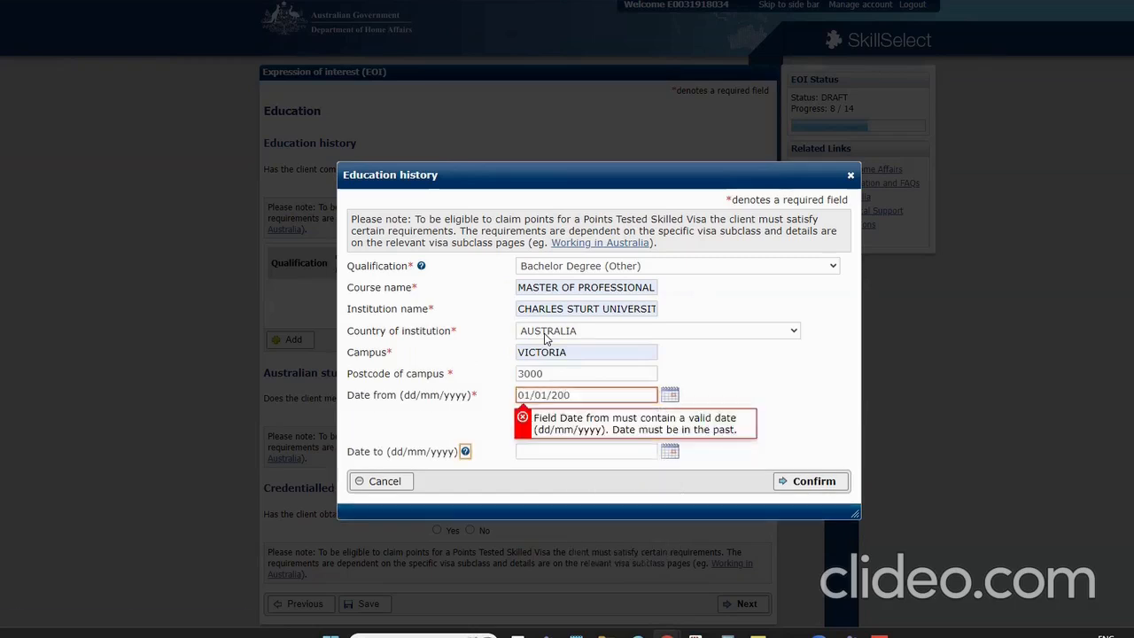
{"action": "left_click", "coordinate": [604, 395]}
{"action": "type", "text": "0"}
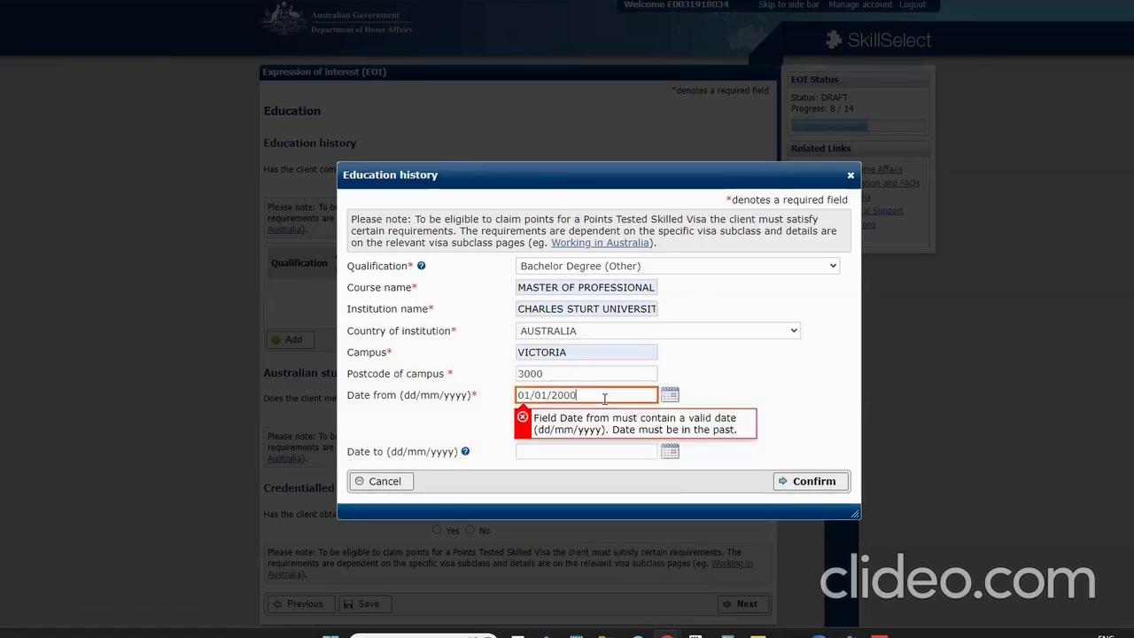
{"action": "key", "text": "Tab"}
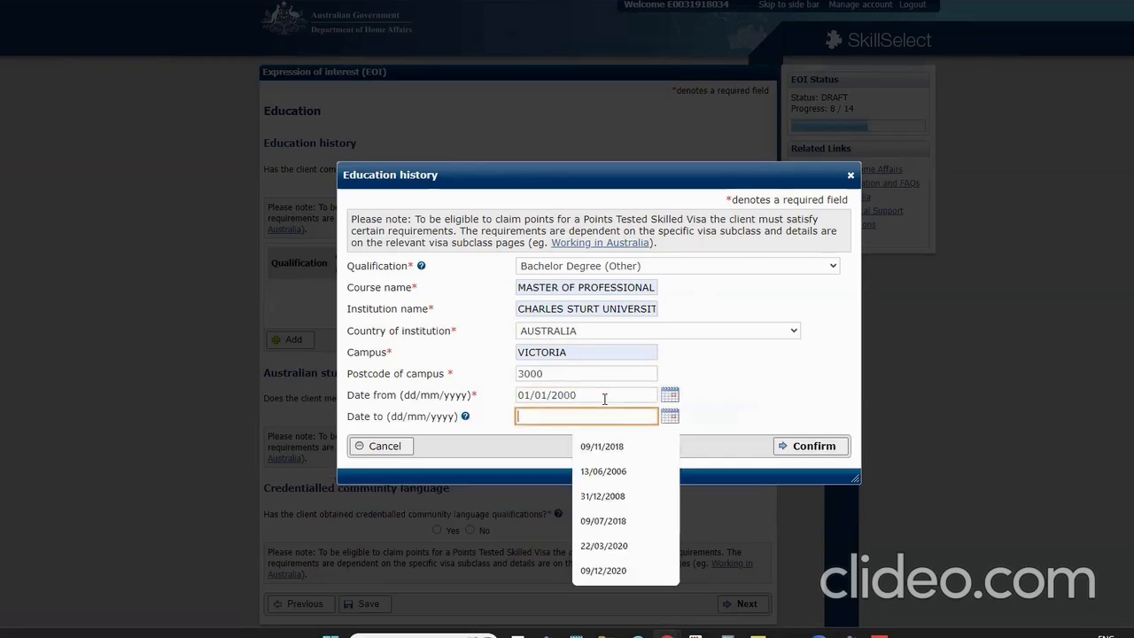
{"action": "type", "text": "01/01/2004"}
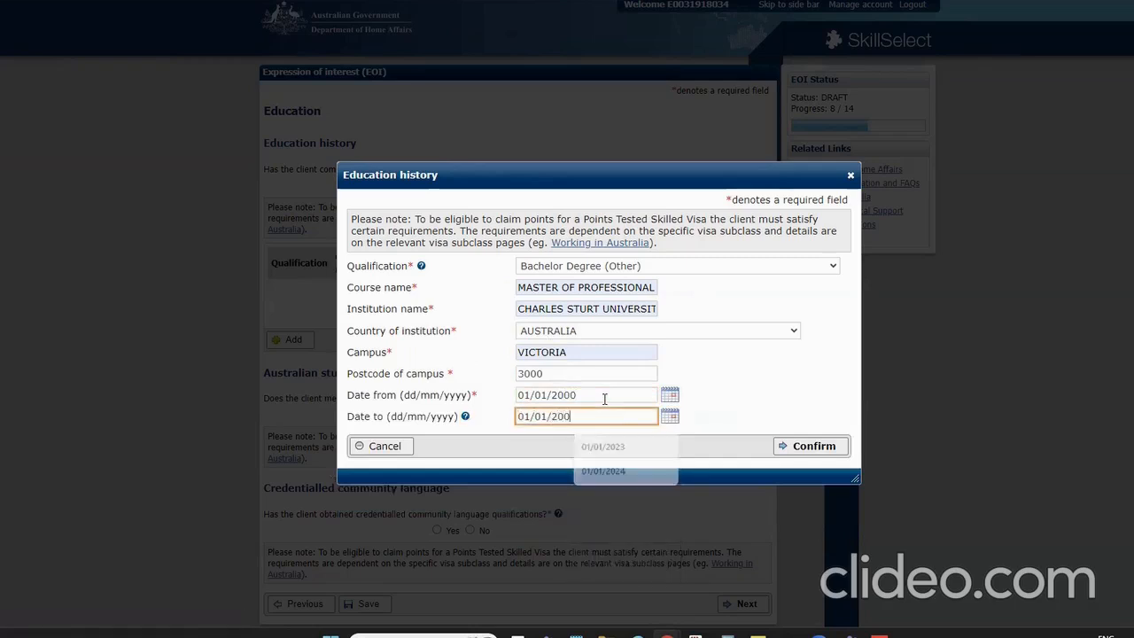
{"action": "left_click", "coordinate": [808, 450]}
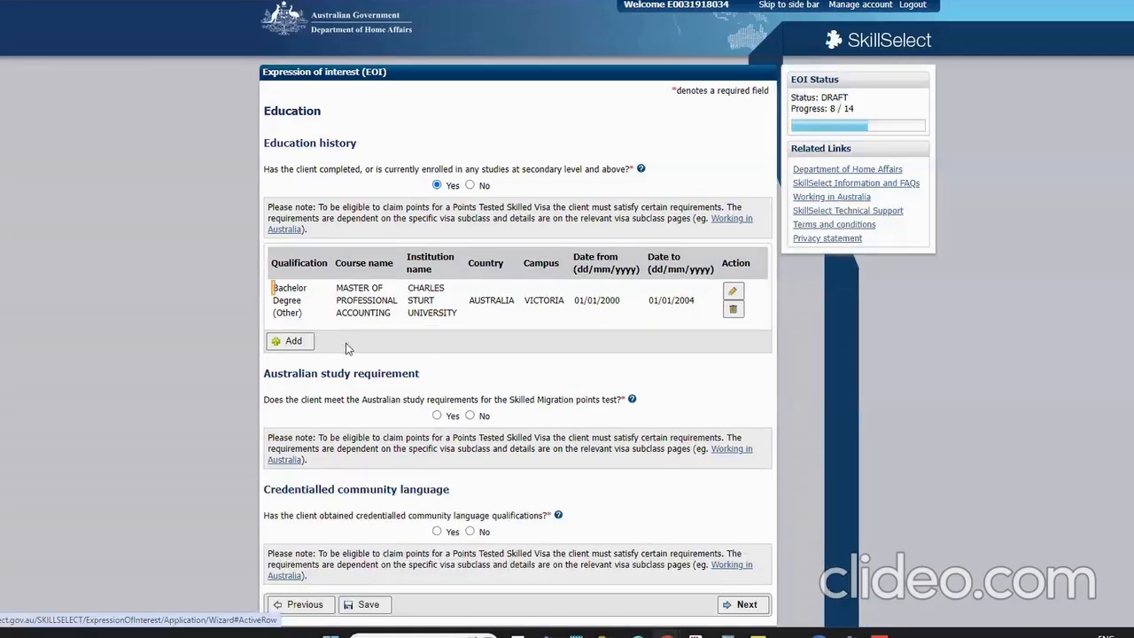
Answer Yes to the Australian study requirement
{"action": "scroll", "coordinate": [351, 351], "scroll_direction": "down", "scroll_amount": 2}
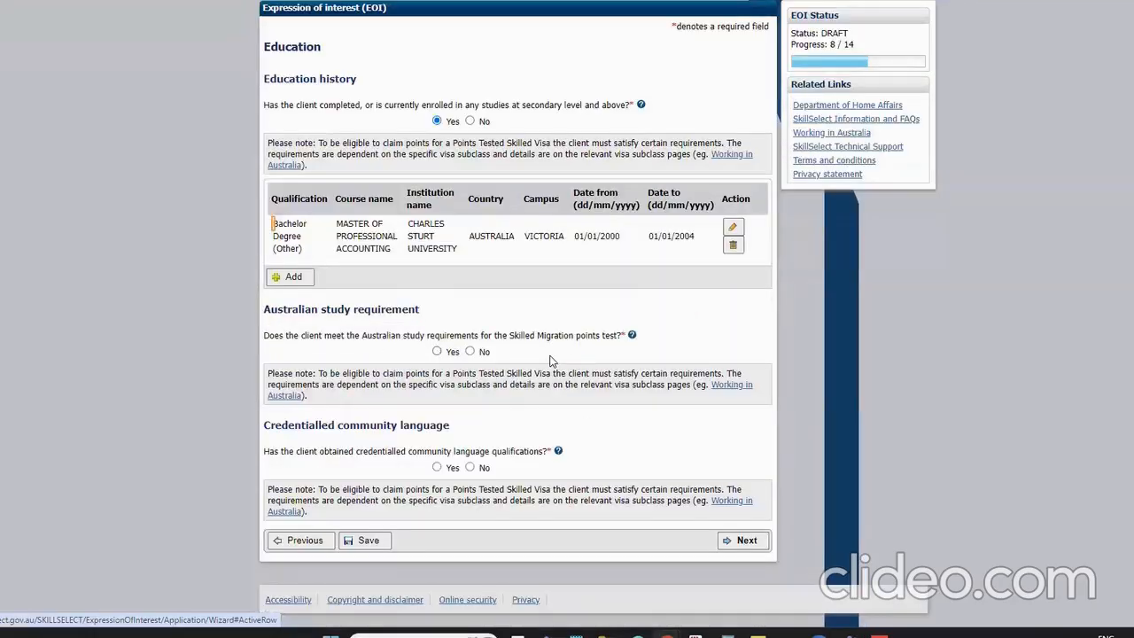
{"action": "left_click", "coordinate": [436, 351]}
{"action": "scroll", "coordinate": [506, 406], "scroll_direction": "down", "scroll_amount": 2}
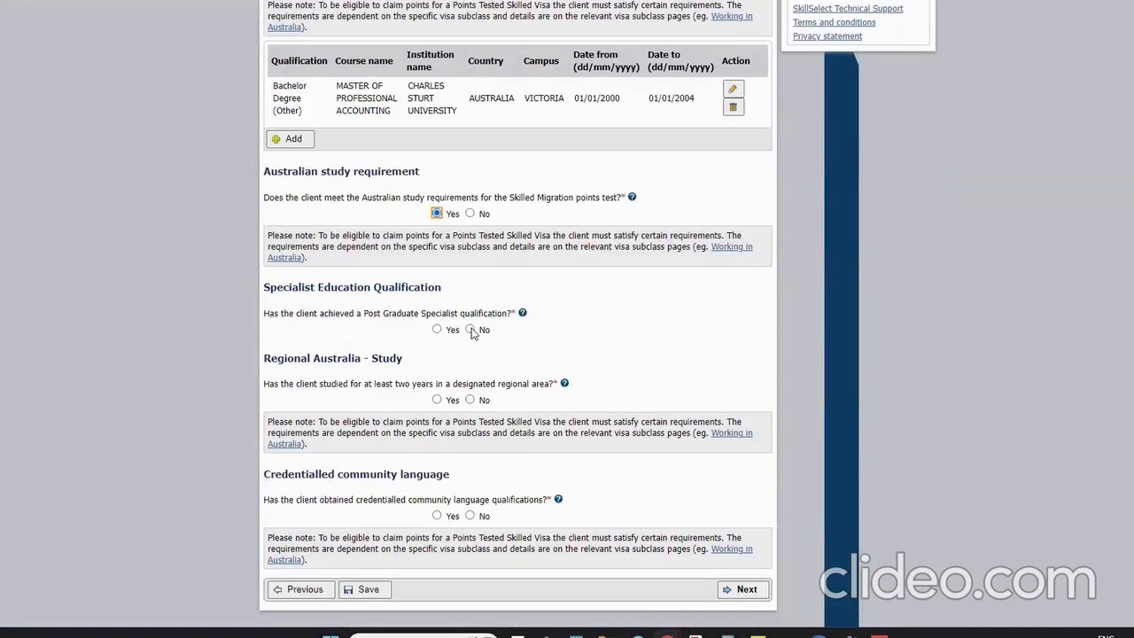
{"action": "right_click", "coordinate": [522, 313]}
{"action": "left_click", "coordinate": [605, 4]}
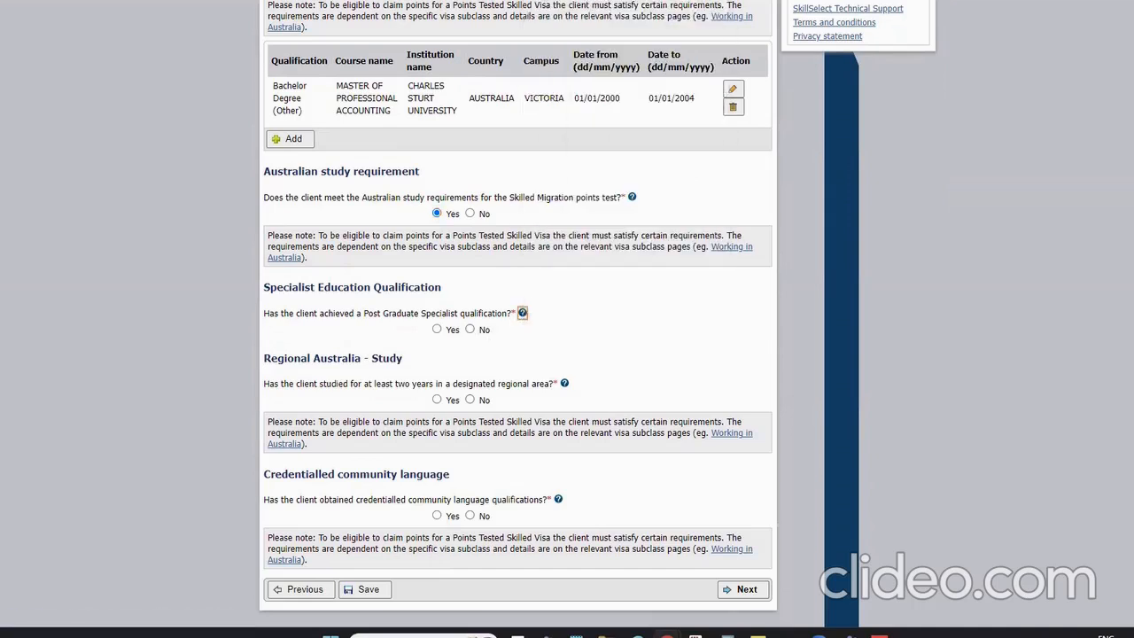
{"action": "left_click", "coordinate": [479, 2]}
{"action": "left_click", "coordinate": [521, 313]}
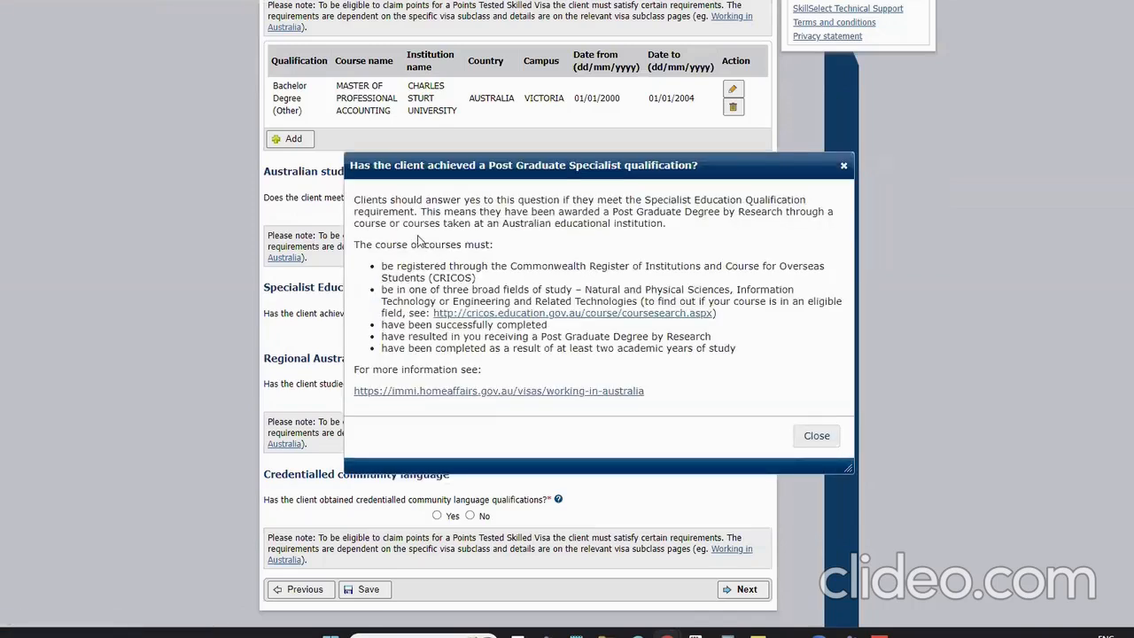
{"action": "left_click_drag", "start_coordinate": [647, 200], "coordinate": [817, 207]}
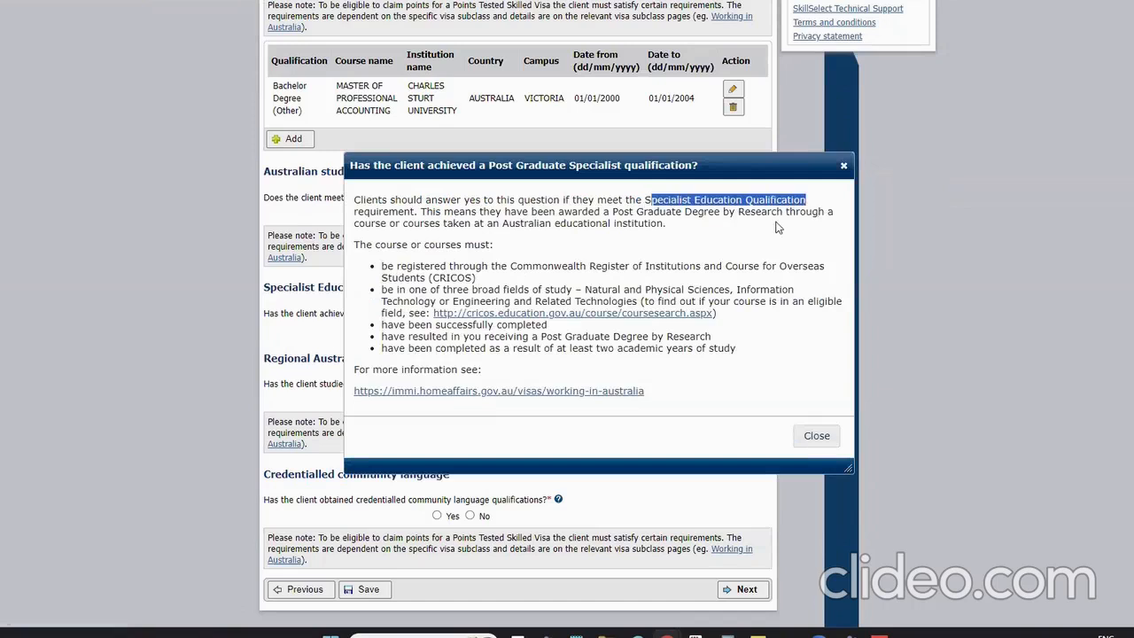
{"action": "left_click", "coordinate": [730, 214]}
{"action": "left_click_drag", "start_coordinate": [697, 213], "coordinate": [782, 215]}
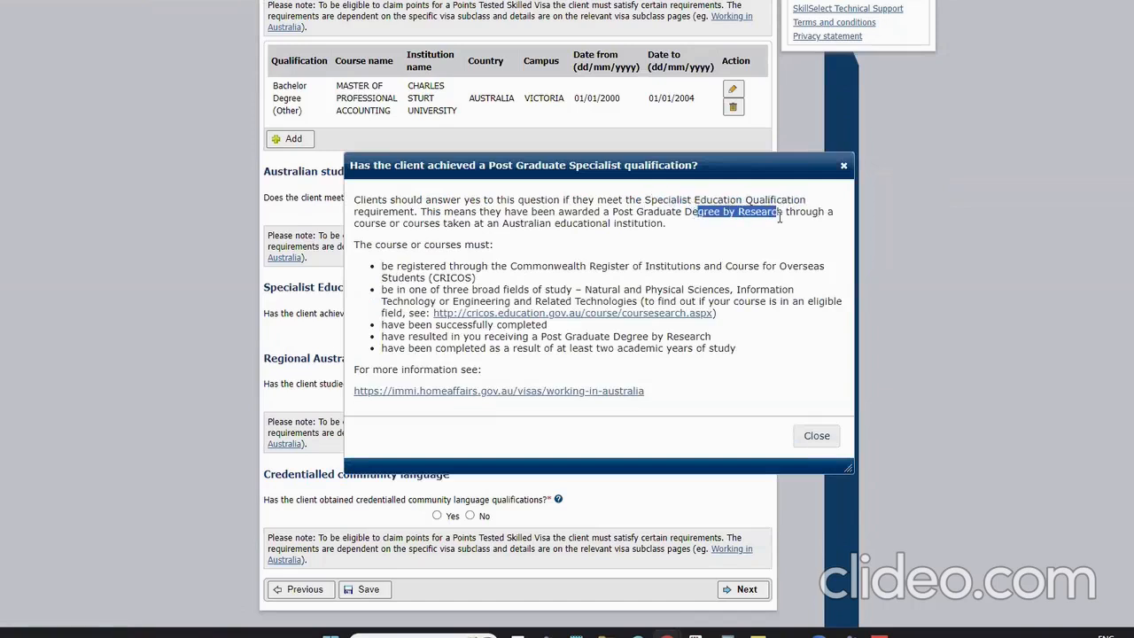
{"action": "left_click", "coordinate": [843, 167]}
{"action": "left_click", "coordinate": [400, 401]}
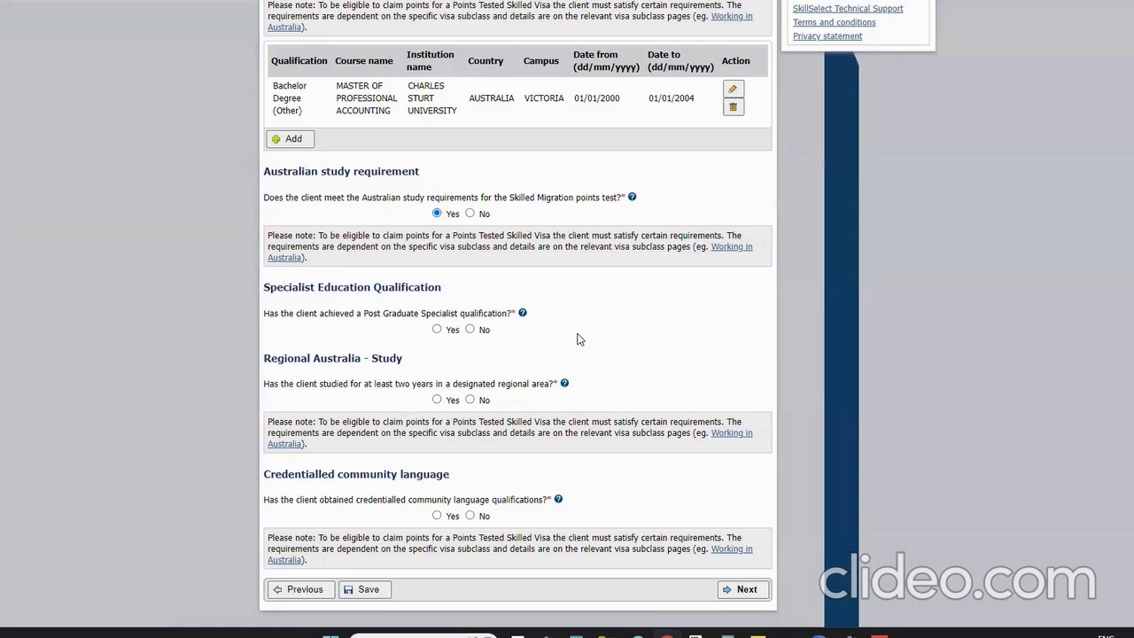
Answer No to specialist education, regional Australia study and credentialled community language
{"action": "left_click", "coordinate": [469, 330]}
{"action": "left_click", "coordinate": [469, 400]}
{"action": "left_click", "coordinate": [469, 515]}
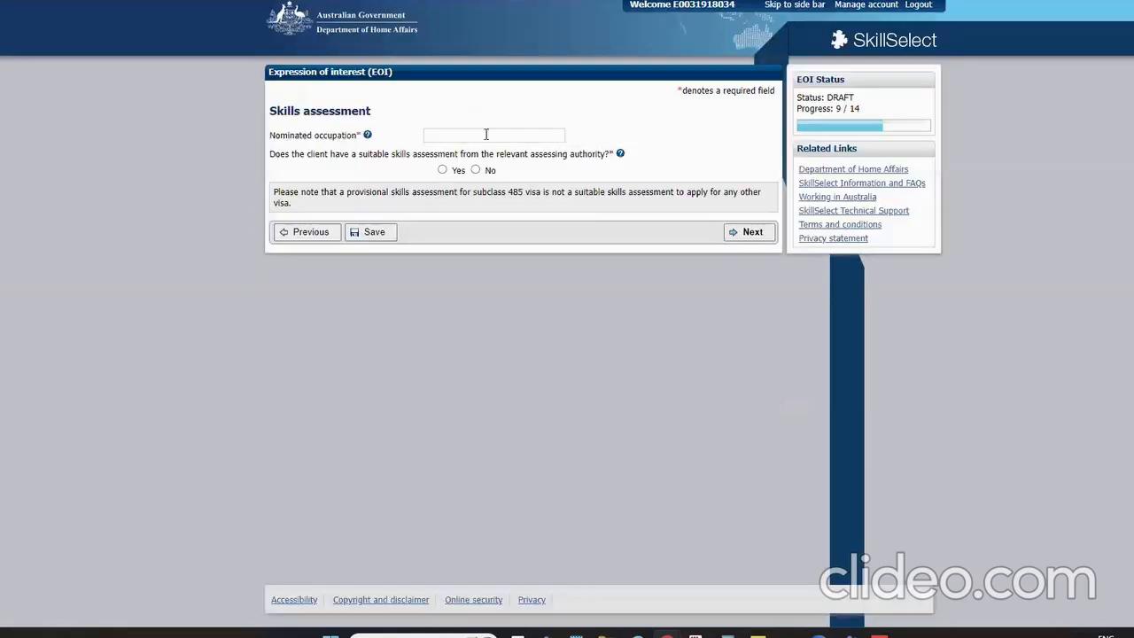
{"action": "left_click", "coordinate": [487, 135]}
Nominate Accountant (General) 221111 with a CPA Australia Ltd skills assessment
{"action": "type", "text": "account"}
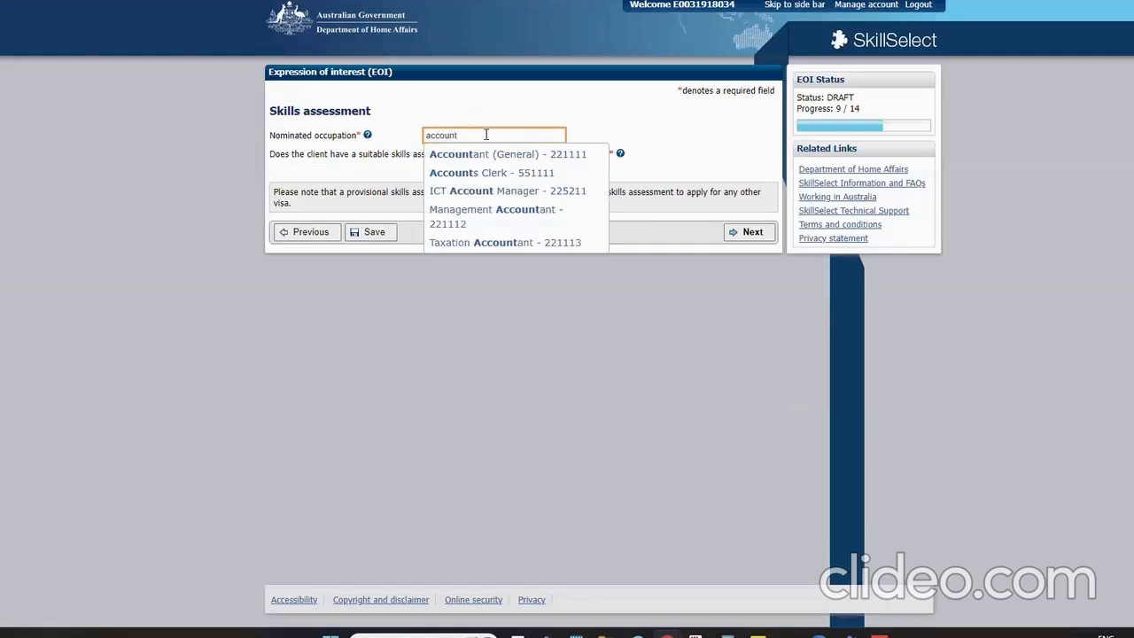
{"action": "left_click", "coordinate": [496, 154]}
{"action": "left_click", "coordinate": [442, 169]}
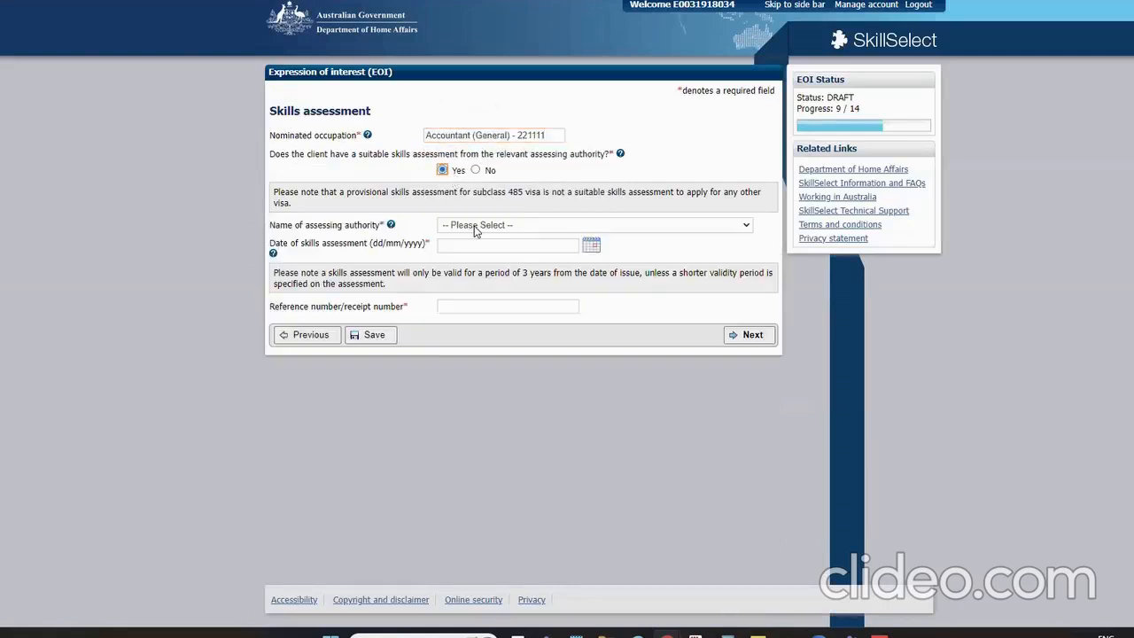
{"action": "left_click", "coordinate": [476, 227]}
{"action": "key", "text": "c"}
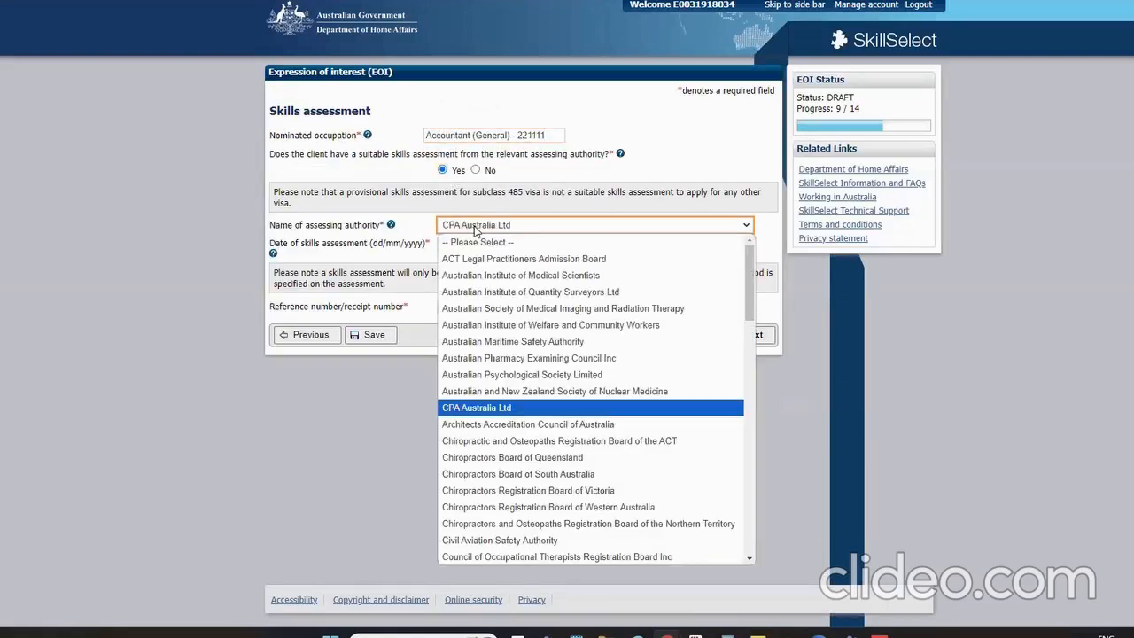
{"action": "key", "text": "Return"}
Enter assessment date 01/01/2024 and the assessment reference number, then continue
{"action": "left_click", "coordinate": [465, 244]}
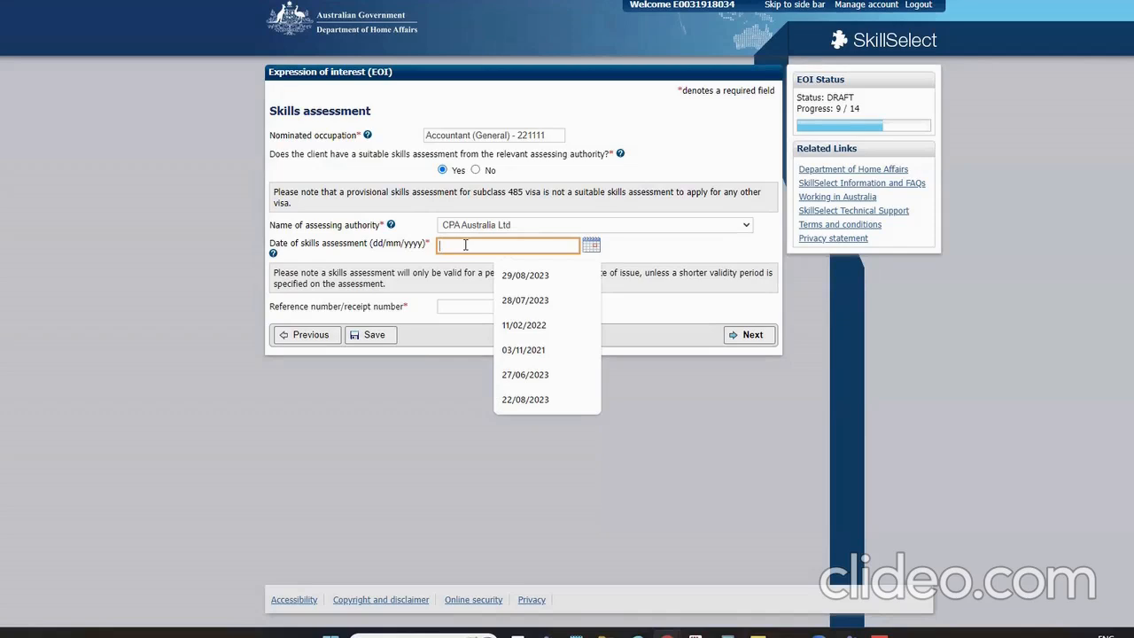
{"action": "type", "text": "01/01/2024"}
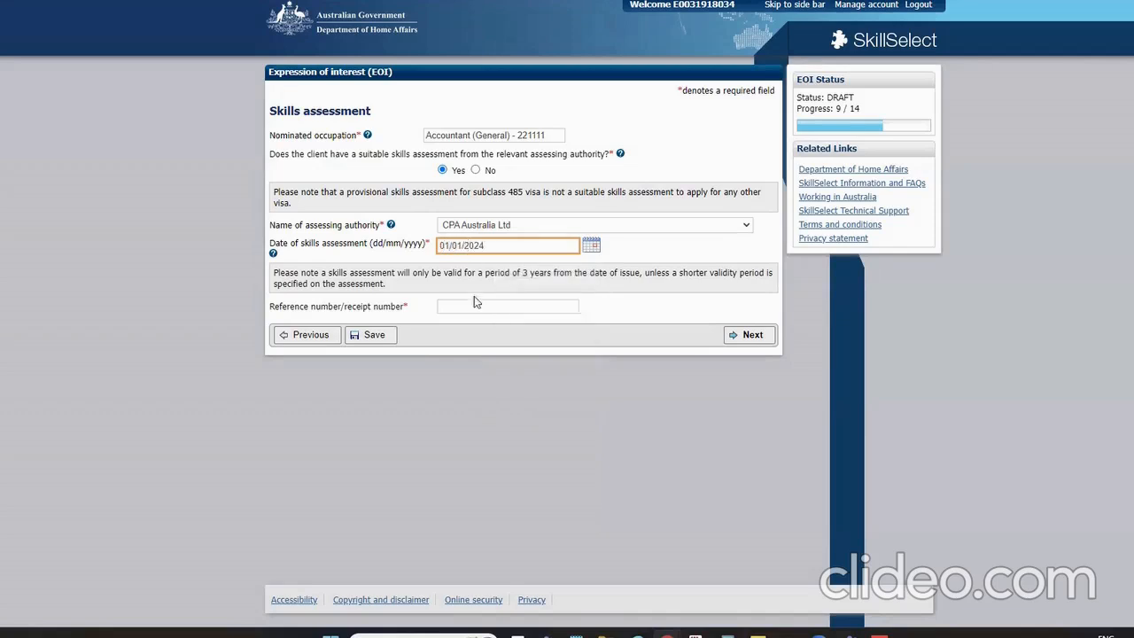
{"action": "left_click", "coordinate": [474, 301]}
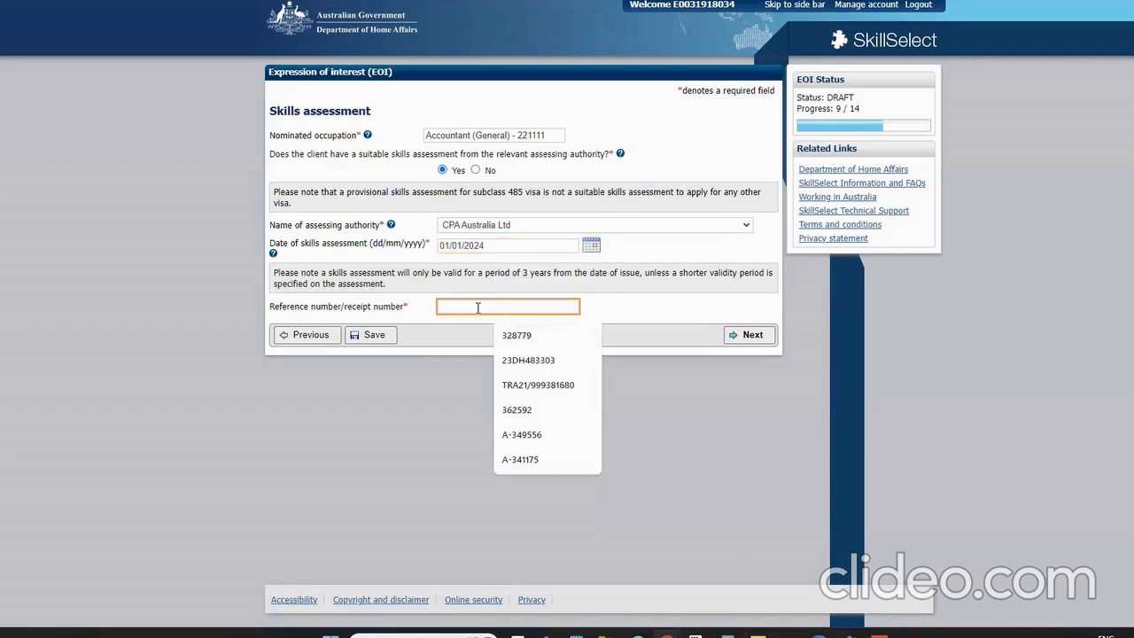
{"action": "type", "text": "123456789"}
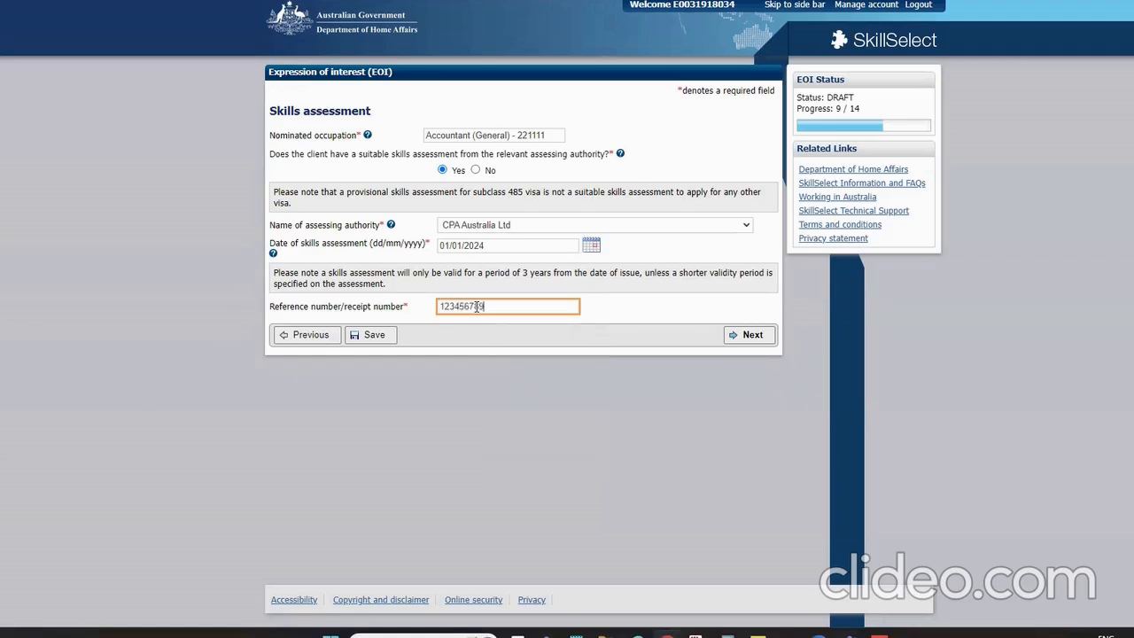
{"action": "left_click", "coordinate": [757, 336]}
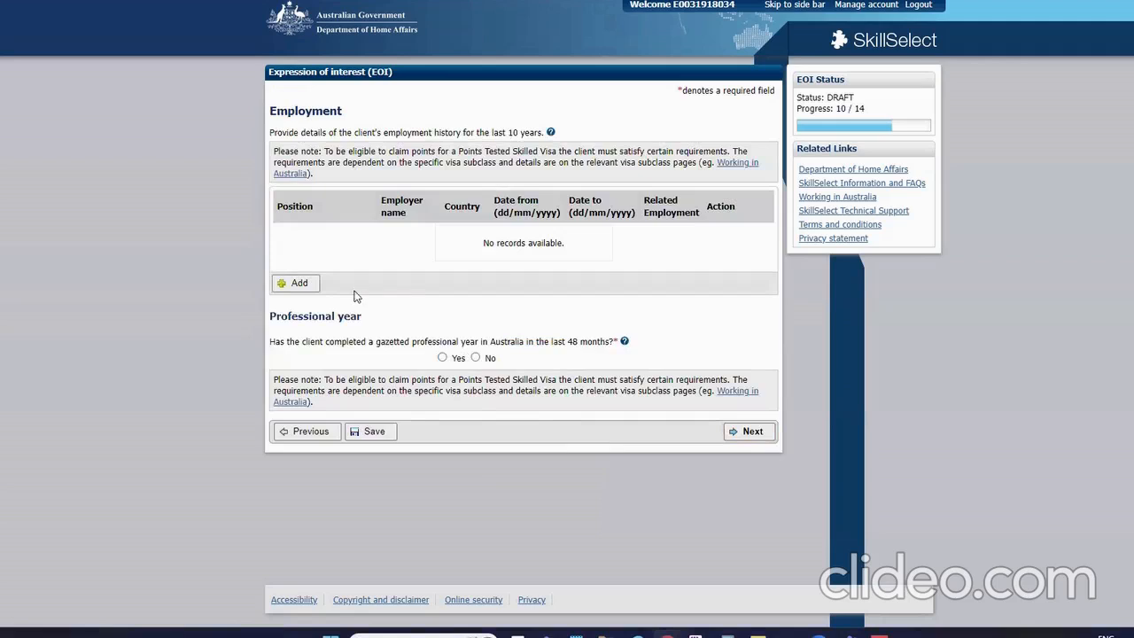
{"action": "left_click", "coordinate": [298, 285]}
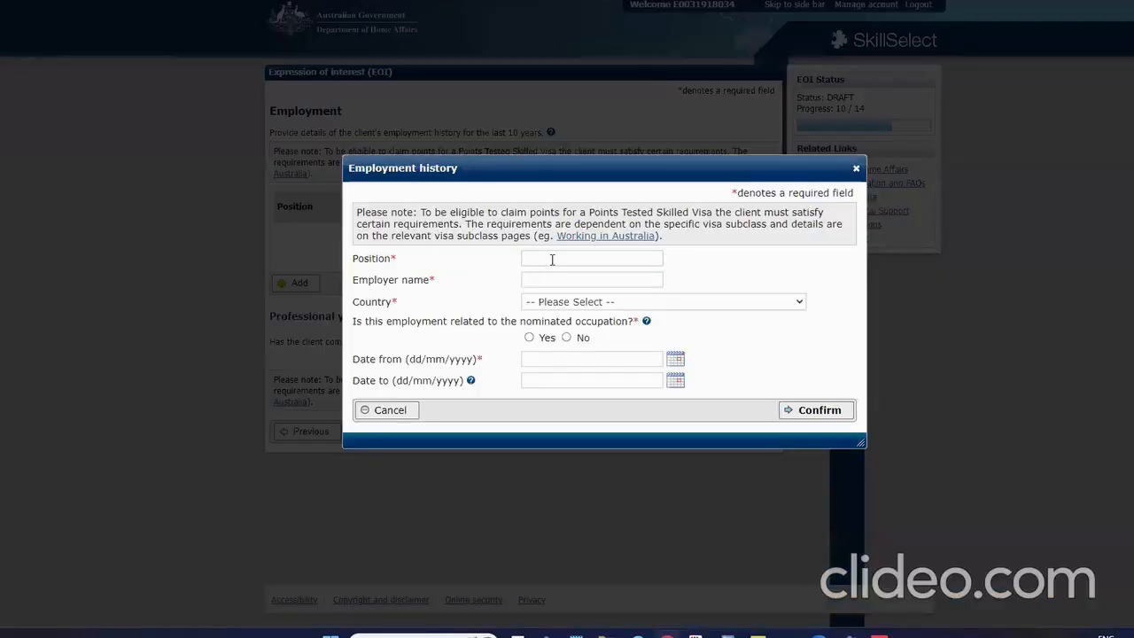
{"action": "left_click", "coordinate": [552, 259]}
{"action": "type", "text": "accou"}
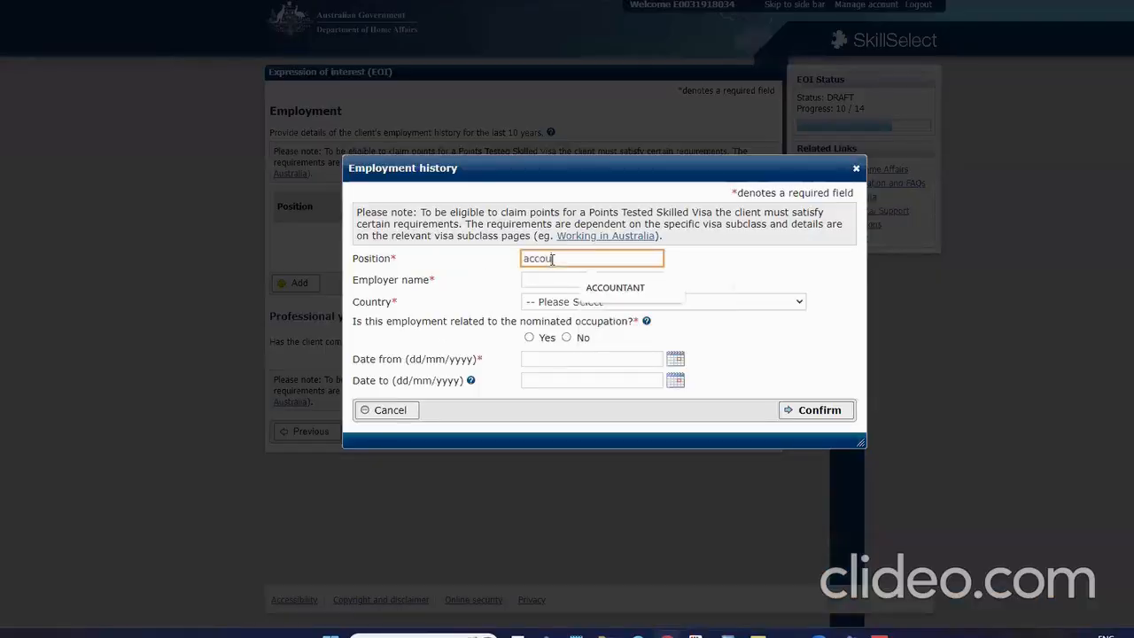
{"action": "left_click", "coordinate": [608, 287]}
{"action": "left_click", "coordinate": [573, 282]}
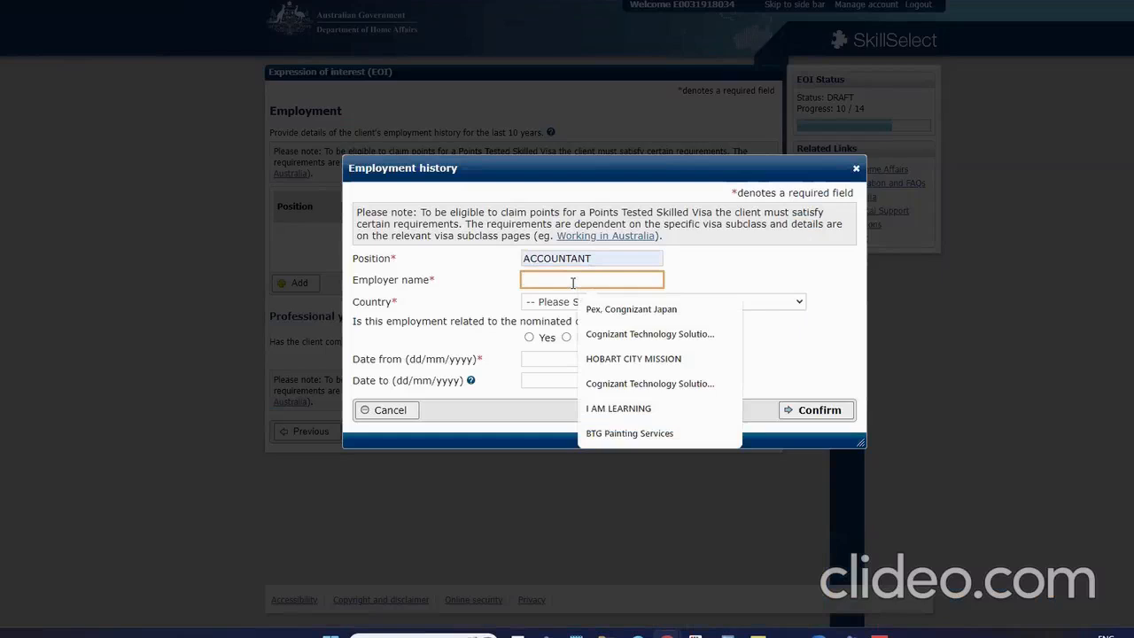
{"action": "type", "text": "opaklk"}
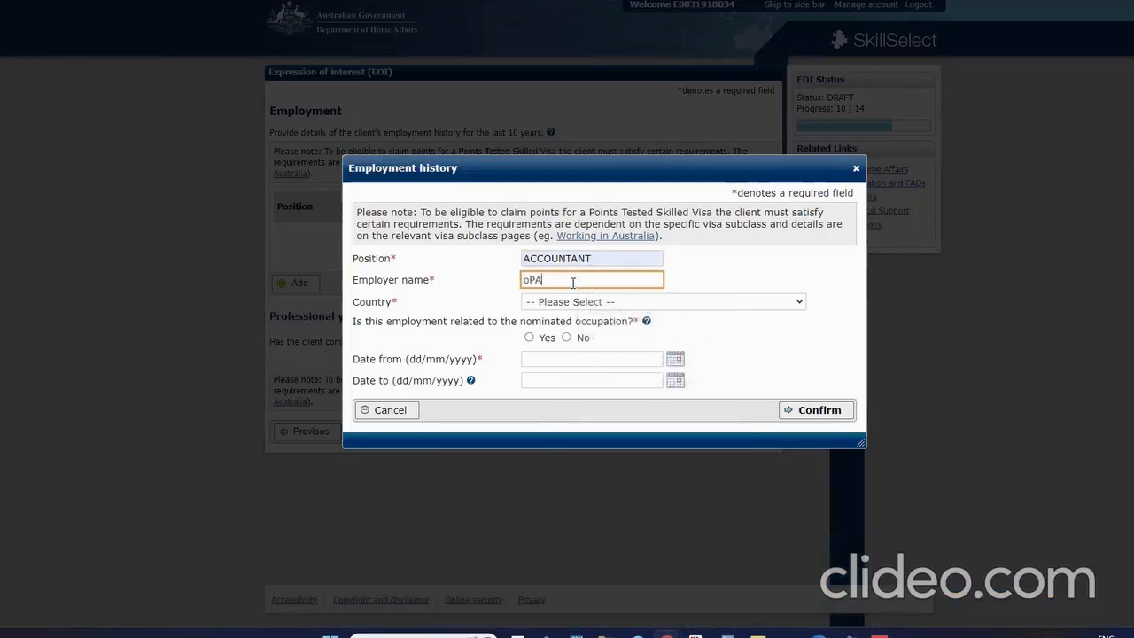
{"action": "key", "text": "ctrl+a"}
{"action": "key", "text": "BackSpace"}
{"action": "type", "text": "ab"}
{"action": "key", "text": "BackSpace"}
{"action": "key", "text": "BackSpace"}
{"action": "type", "text": "ABCD"}
{"action": "left_click", "coordinate": [585, 302]}
{"action": "type", "text": "aus"}
{"action": "key", "text": "Return"}
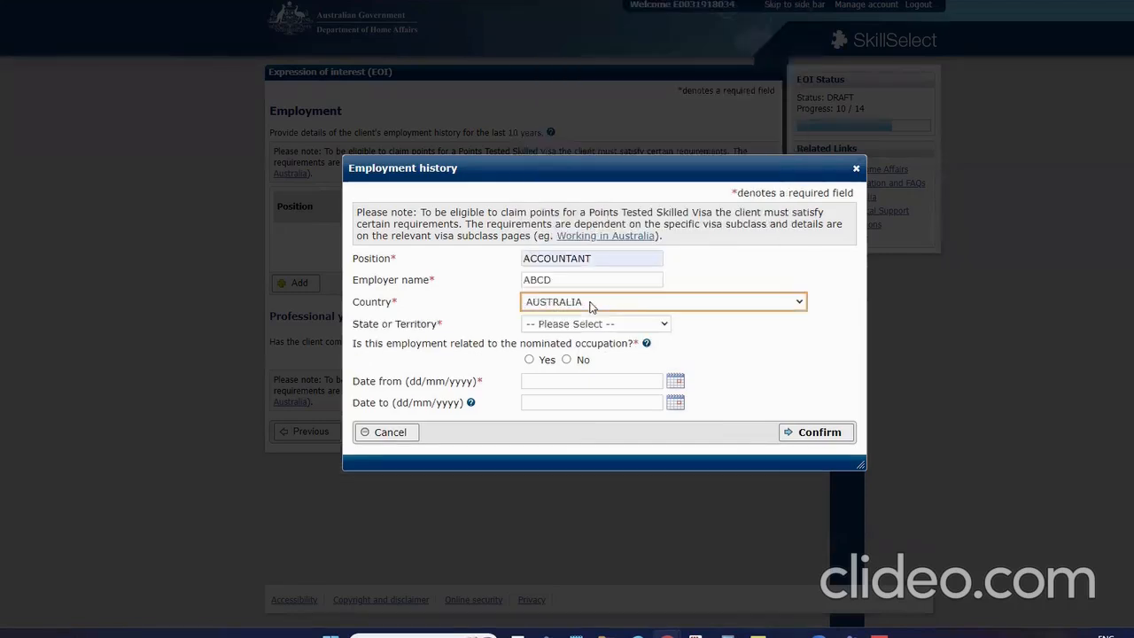
{"action": "left_click", "coordinate": [856, 167]}
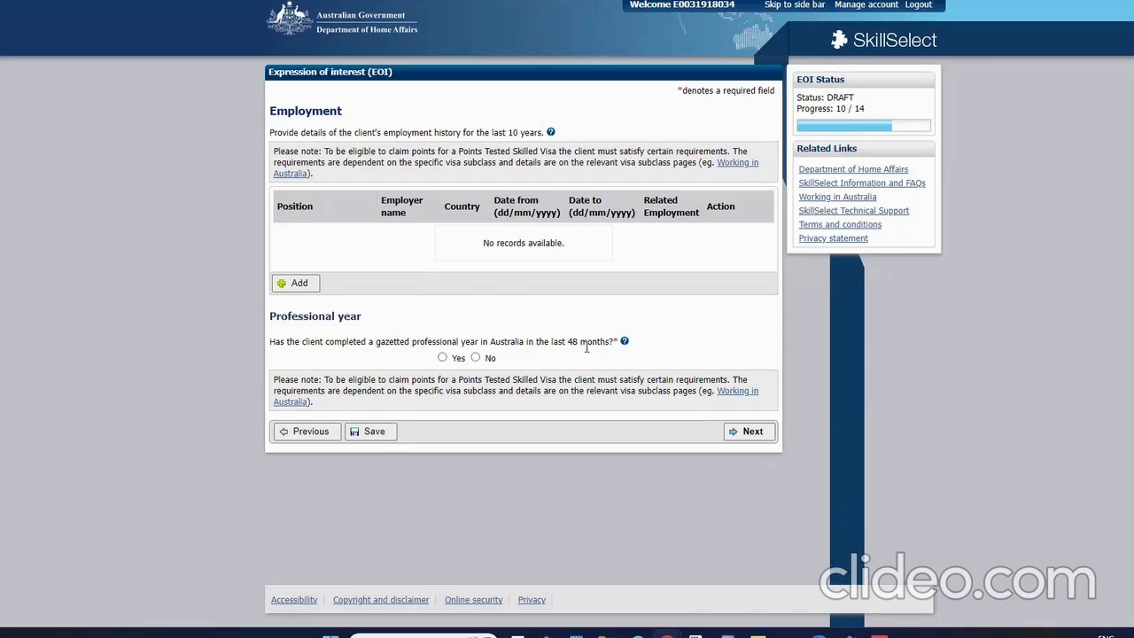
Answer No to completing a gazetted Australian professional year in the last 48 months, then continue
{"action": "left_click", "coordinate": [477, 358]}
{"action": "left_click", "coordinate": [442, 357]}
{"action": "left_click", "coordinate": [480, 436]}
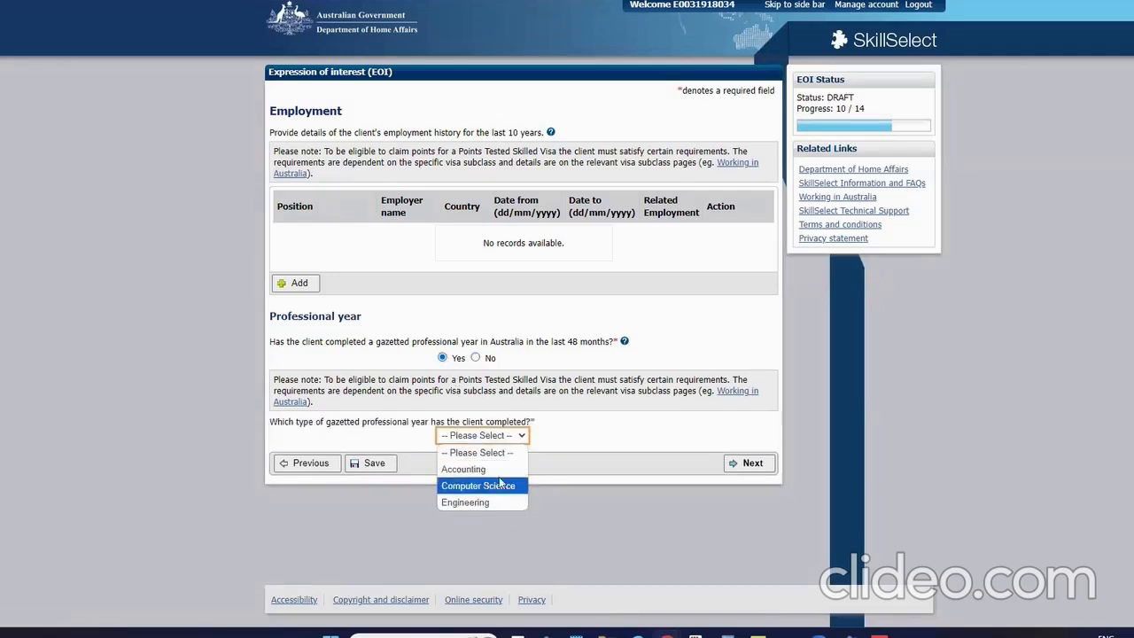
{"action": "left_click", "coordinate": [568, 448]}
{"action": "left_click", "coordinate": [518, 441]}
{"action": "left_click", "coordinate": [497, 456]}
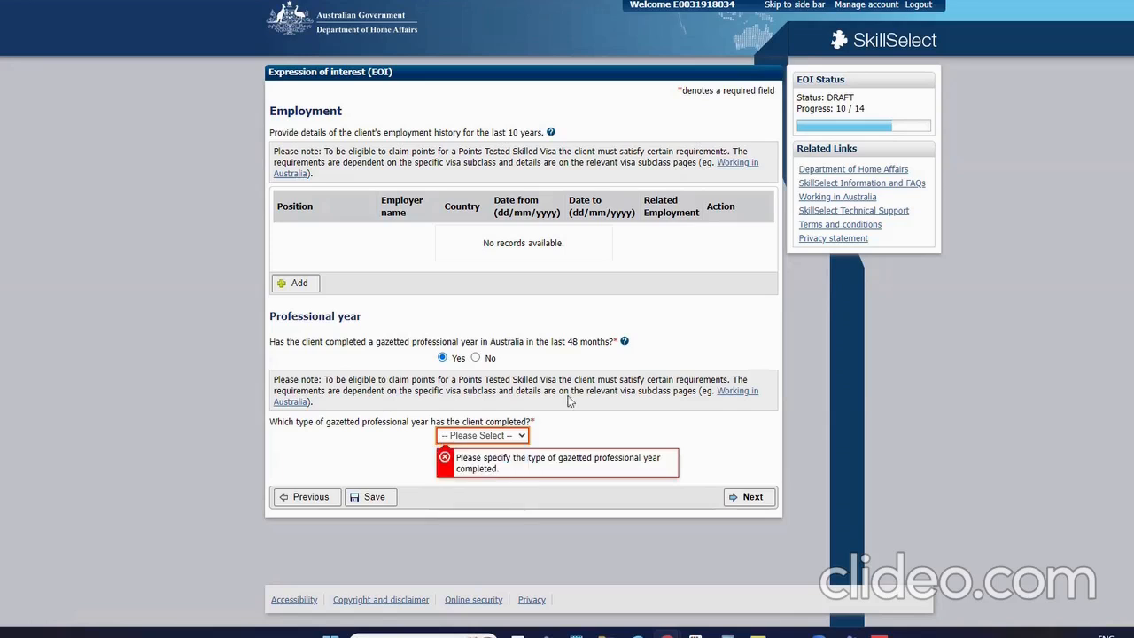
{"action": "left_click", "coordinate": [476, 358]}
{"action": "left_click", "coordinate": [727, 433]}
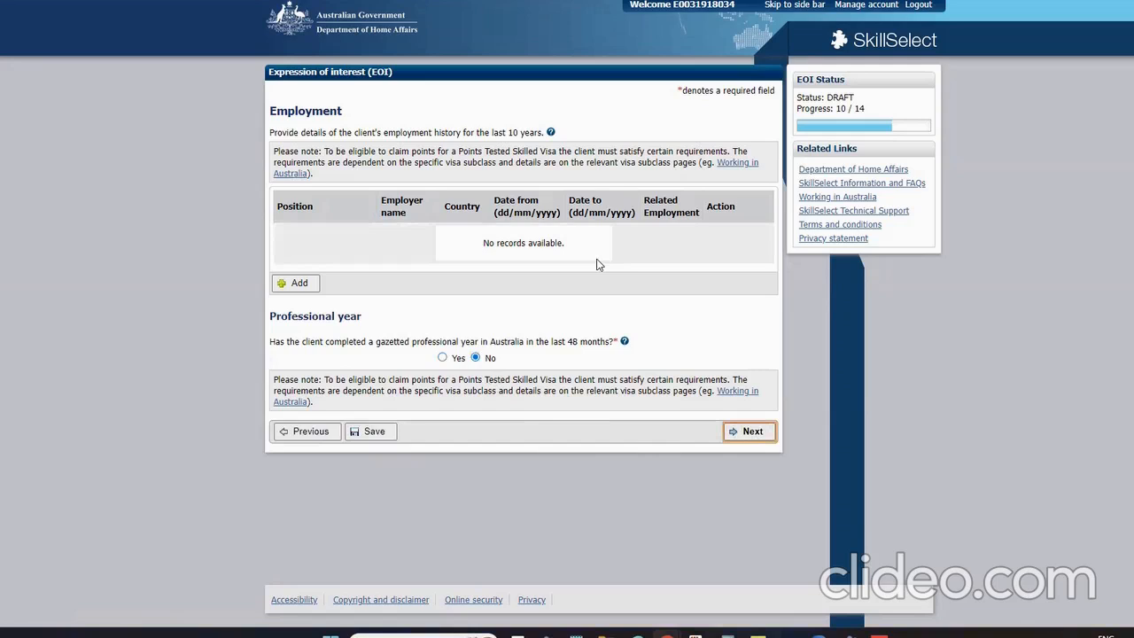
{"action": "left_click", "coordinate": [746, 437]}
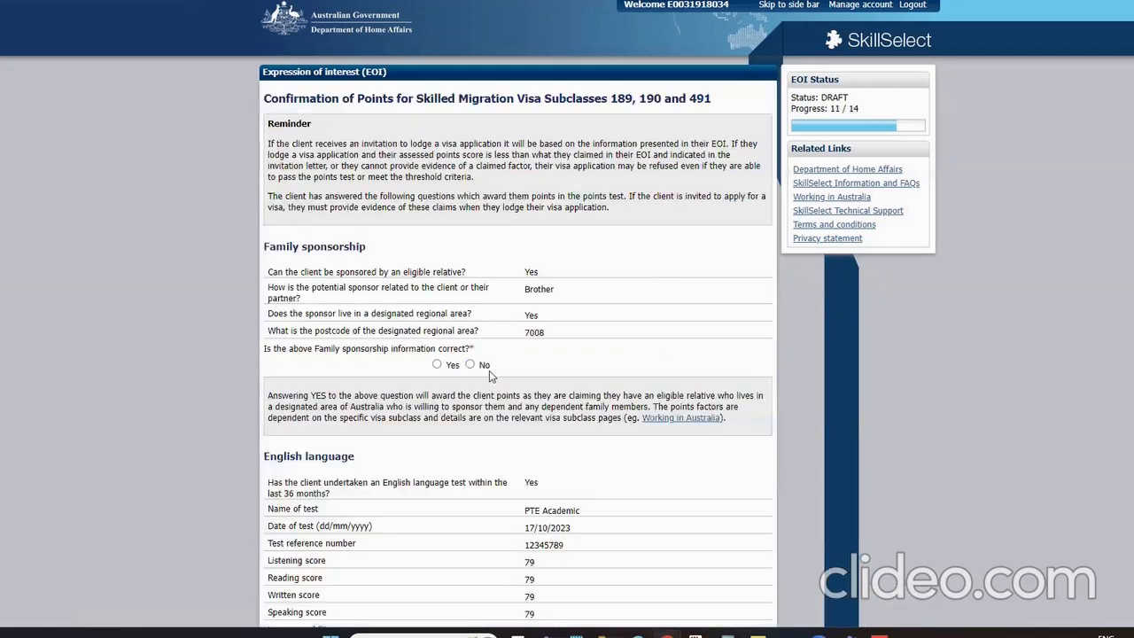
Confirm the family sponsorship, English language, education and Australian study points claims are correct
{"action": "left_click", "coordinate": [447, 372]}
{"action": "scroll", "coordinate": [447, 371], "scroll_direction": "down", "scroll_amount": 5}
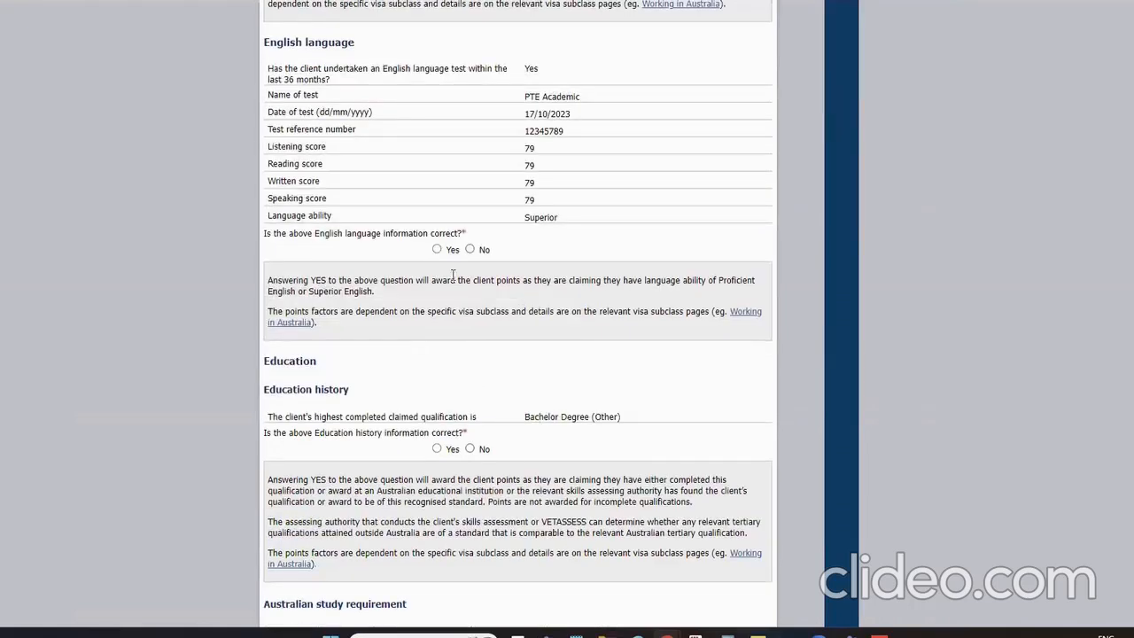
{"action": "left_click", "coordinate": [436, 249]}
{"action": "left_click", "coordinate": [436, 449]}
{"action": "scroll", "coordinate": [461, 443], "scroll_direction": "down", "scroll_amount": 3}
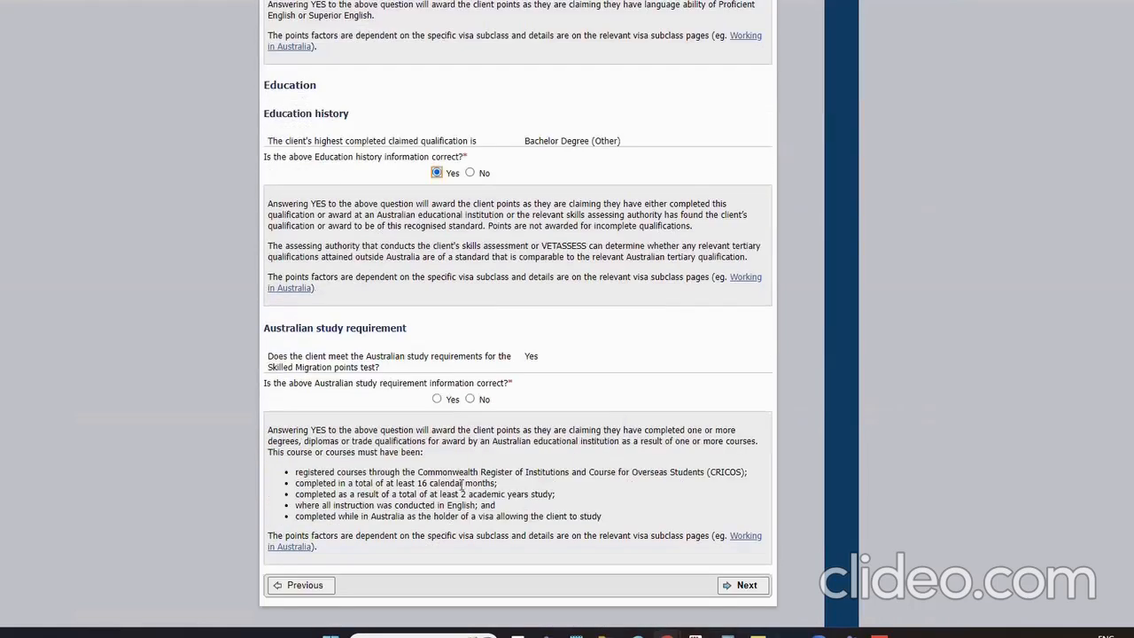
{"action": "left_click", "coordinate": [436, 399]}
{"action": "left_click", "coordinate": [747, 585]}
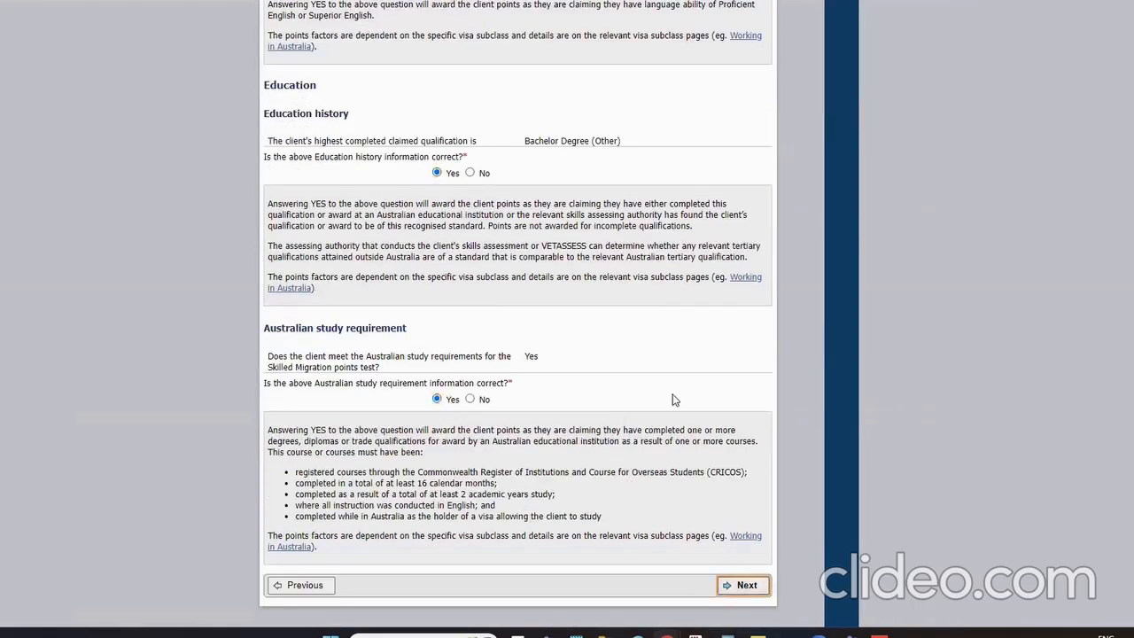
Agree Yes to the first three declarations
{"action": "left_click", "coordinate": [442, 160]}
{"action": "left_click", "coordinate": [442, 228]}
{"action": "left_click", "coordinate": [442, 308]}
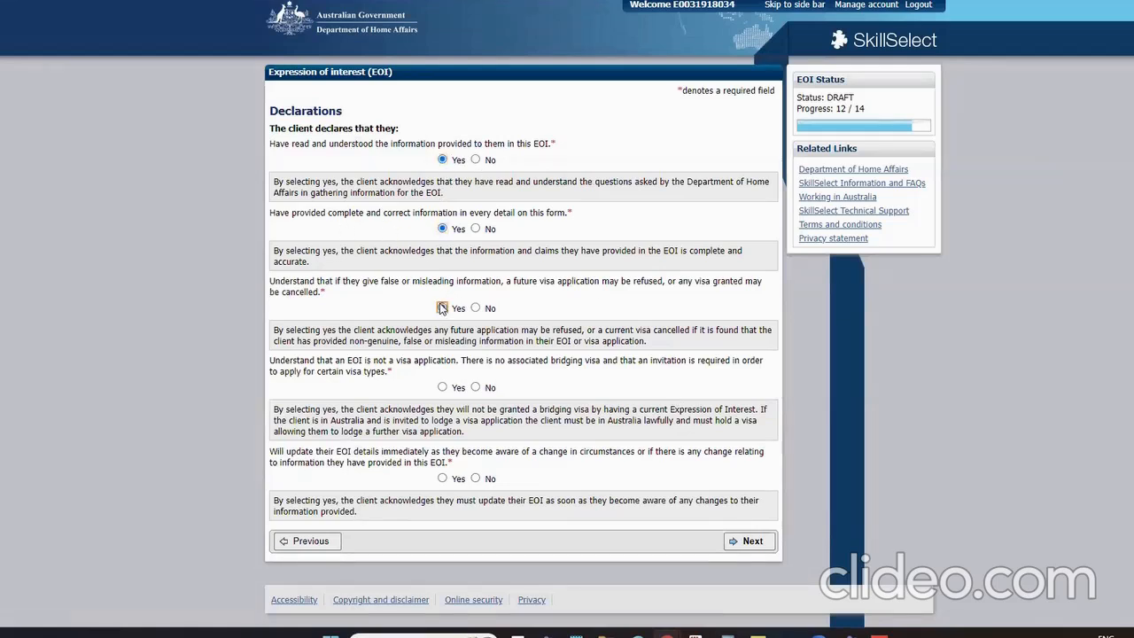
Agree Yes to the fourth and fifth declarations and move to the EOI review
{"action": "left_click", "coordinate": [442, 388]}
{"action": "left_click", "coordinate": [442, 479]}
{"action": "left_click", "coordinate": [643, 534]}
{"action": "left_click", "coordinate": [732, 541]}
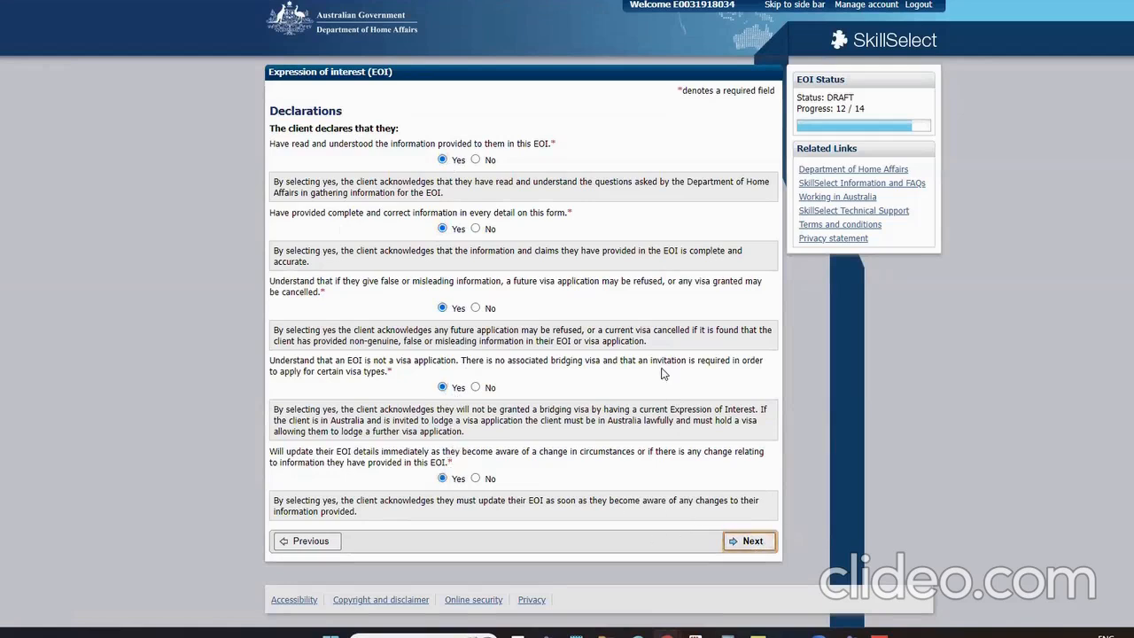
Confirm all reviewed EOI information is correct to reach the visa type summary
{"action": "scroll", "coordinate": [499, 316], "scroll_direction": "down", "scroll_amount": 20}
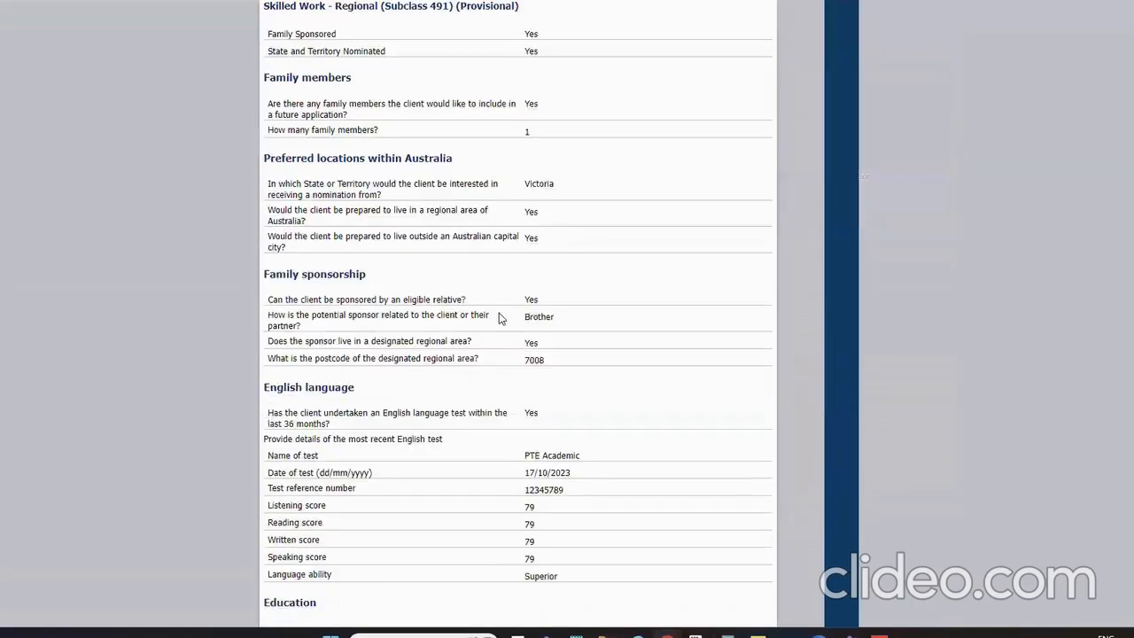
{"action": "scroll", "coordinate": [499, 319], "scroll_direction": "down", "scroll_amount": 1}
{"action": "left_click", "coordinate": [439, 513]}
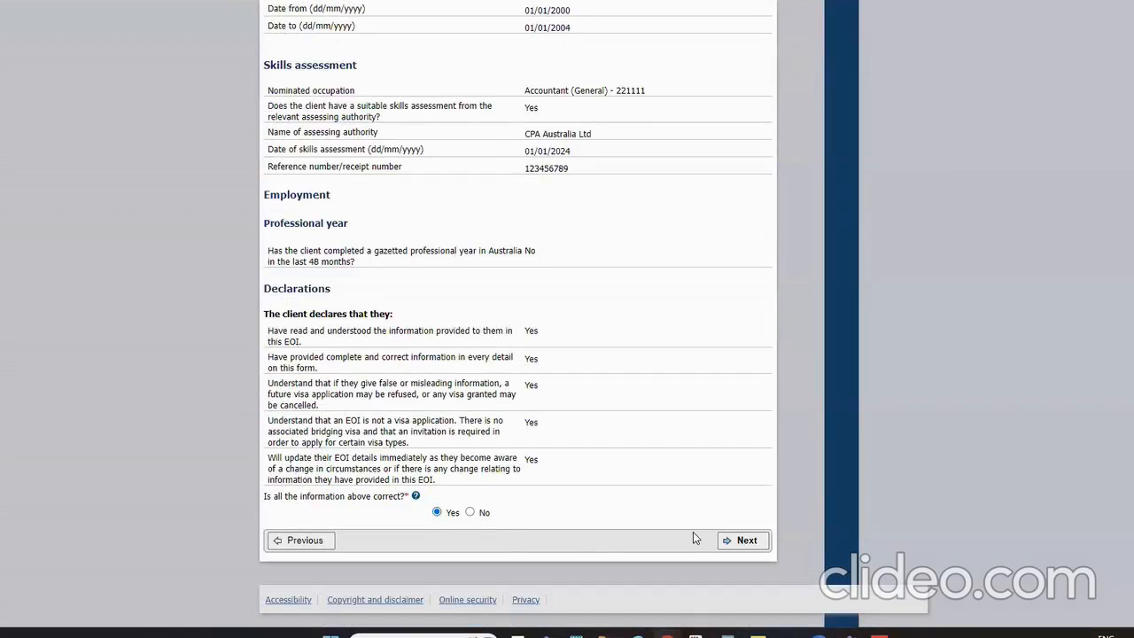
{"action": "left_click", "coordinate": [735, 539]}
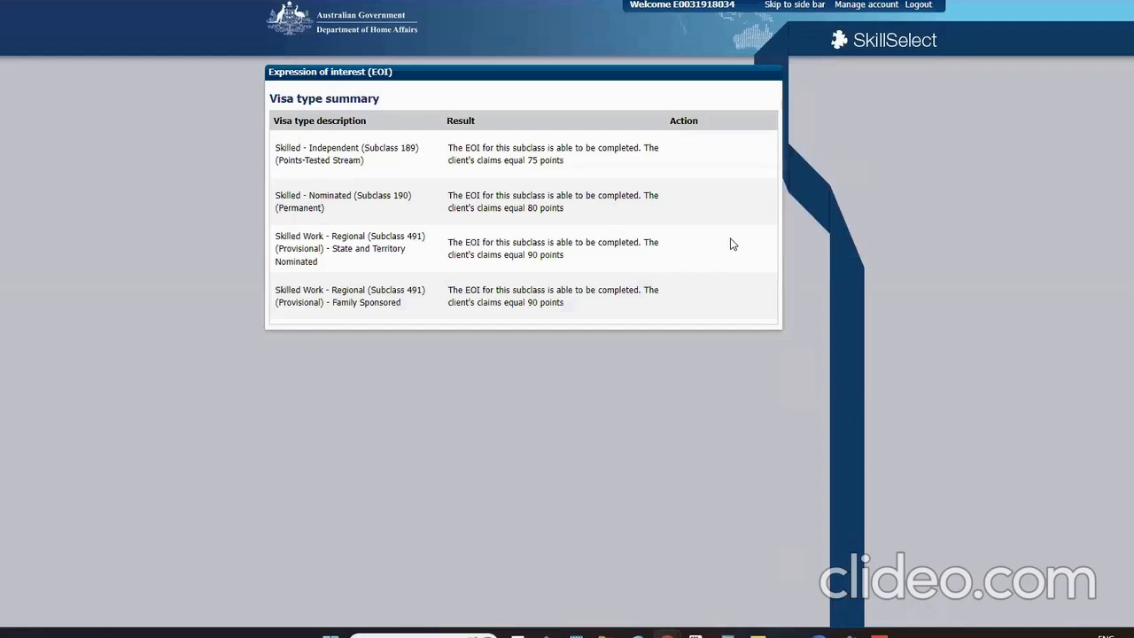
Submit the Expression of Interest from the Visa type summary page
{"action": "left_click", "coordinate": [730, 378]}
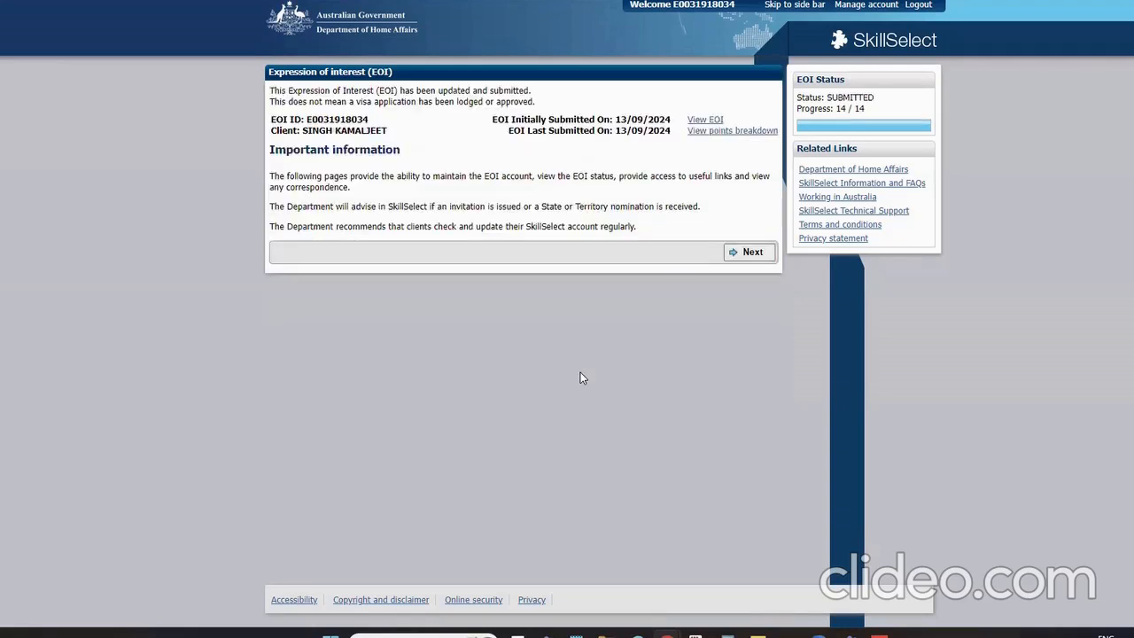
Go to the EOI homepage and open the points breakdown as a PDF
{"action": "left_click", "coordinate": [753, 254]}
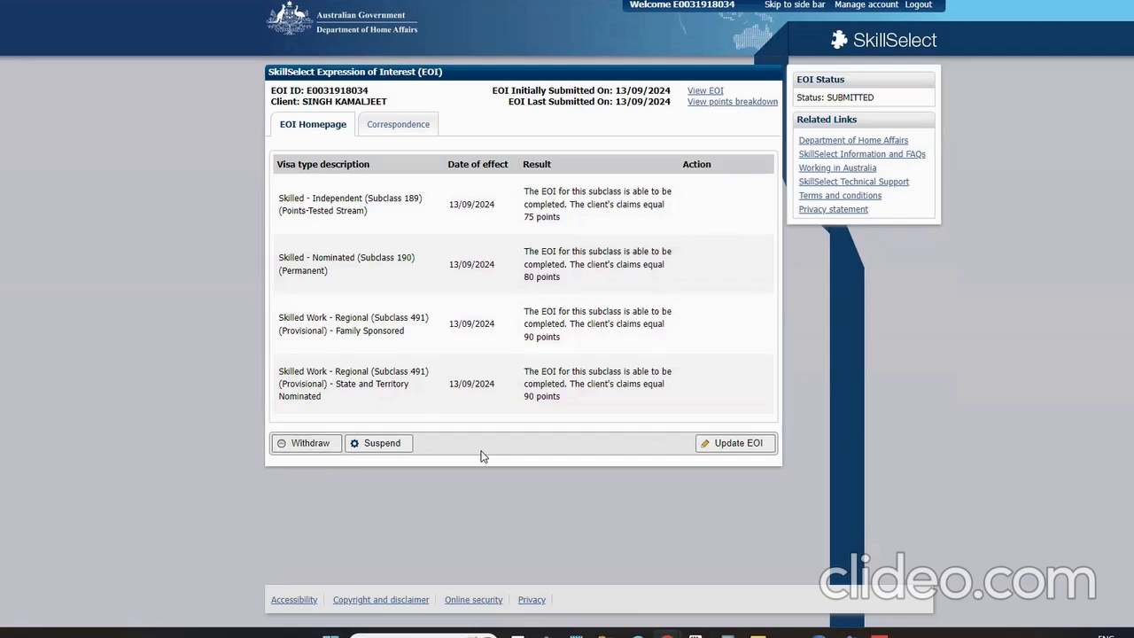
{"action": "left_click", "coordinate": [713, 102]}
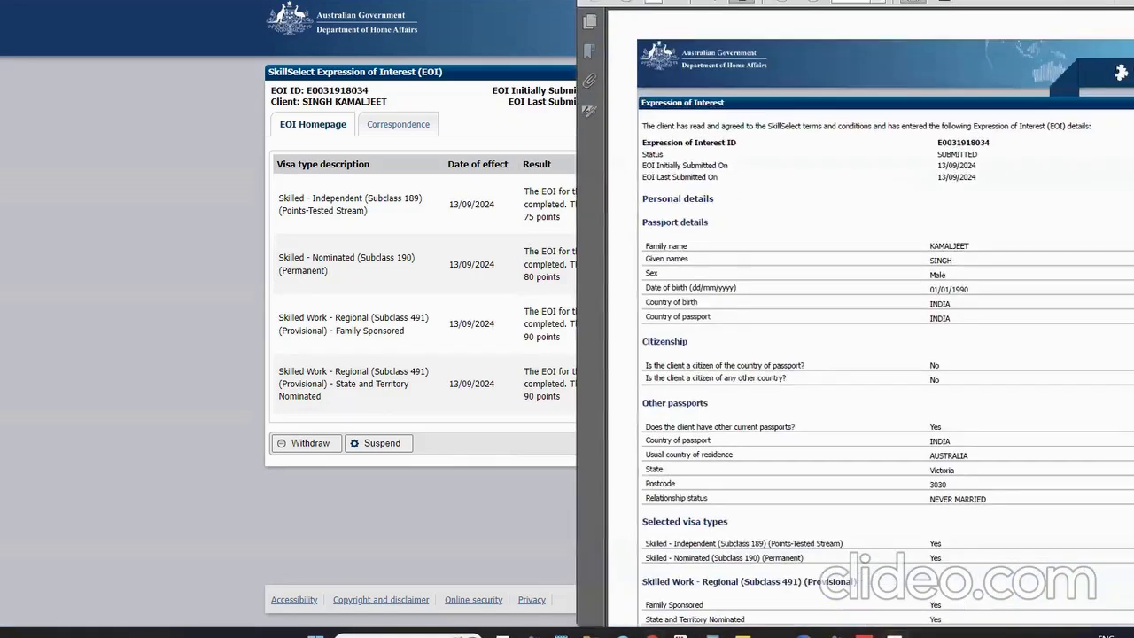
Hide the Bookmarks pane and scroll through the points breakdown totals
{"action": "scroll", "coordinate": [399, 247], "scroll_direction": "down", "scroll_amount": 10}
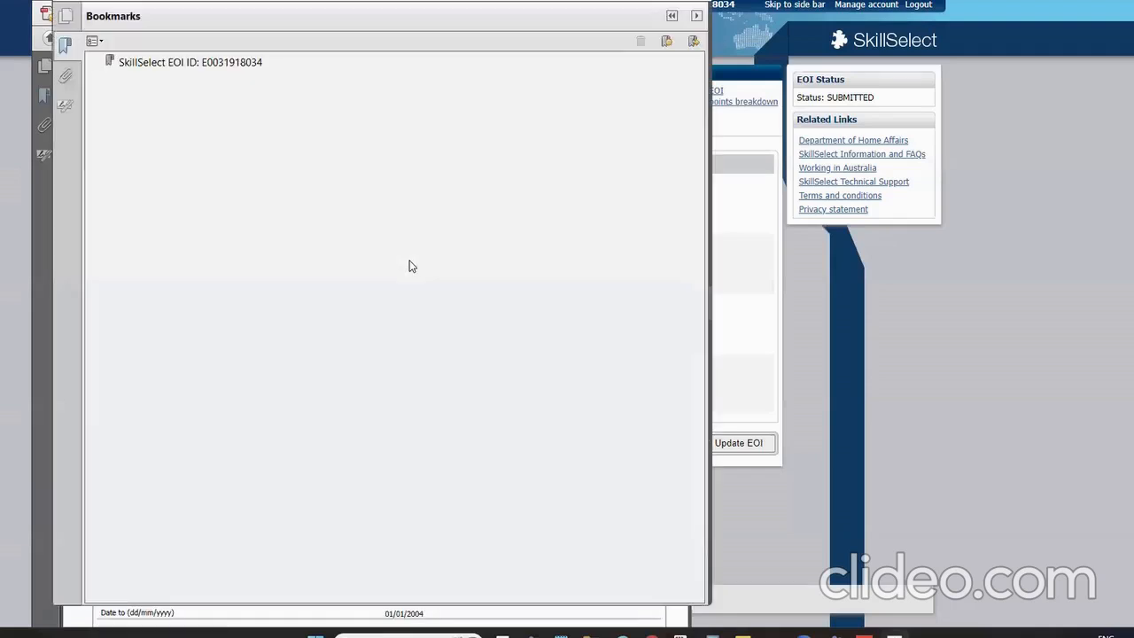
{"action": "left_click", "coordinate": [64, 49]}
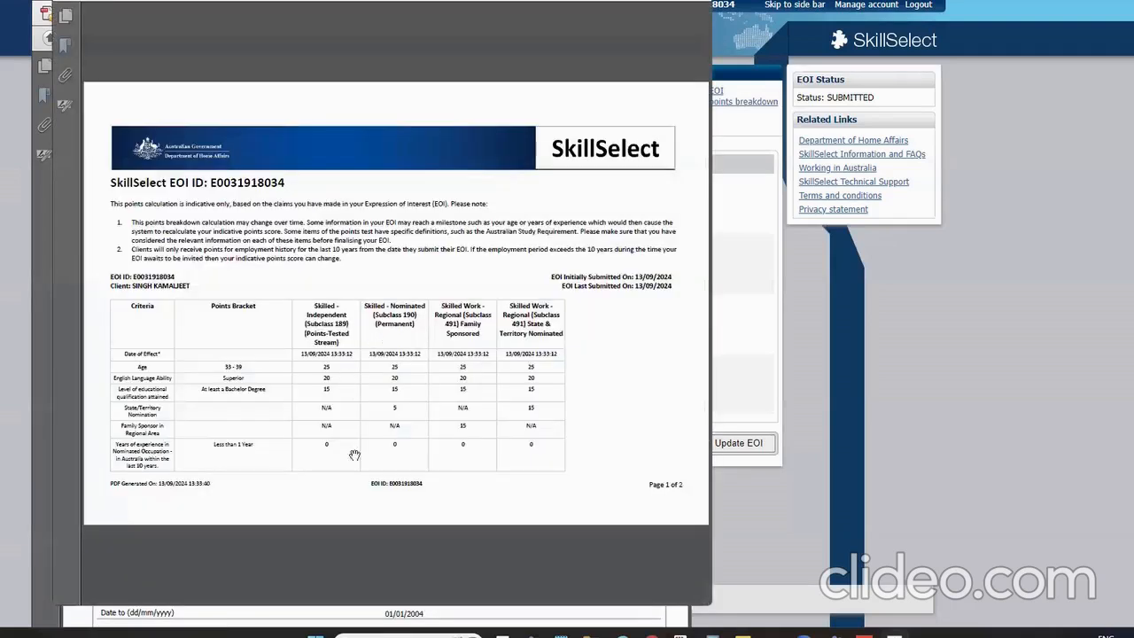
{"action": "scroll", "coordinate": [307, 375], "scroll_direction": "down", "scroll_amount": 3}
{"action": "scroll", "coordinate": [206, 303], "scroll_direction": "up", "scroll_amount": 3}
{"action": "scroll", "coordinate": [263, 447], "scroll_direction": "down", "scroll_amount": 3}
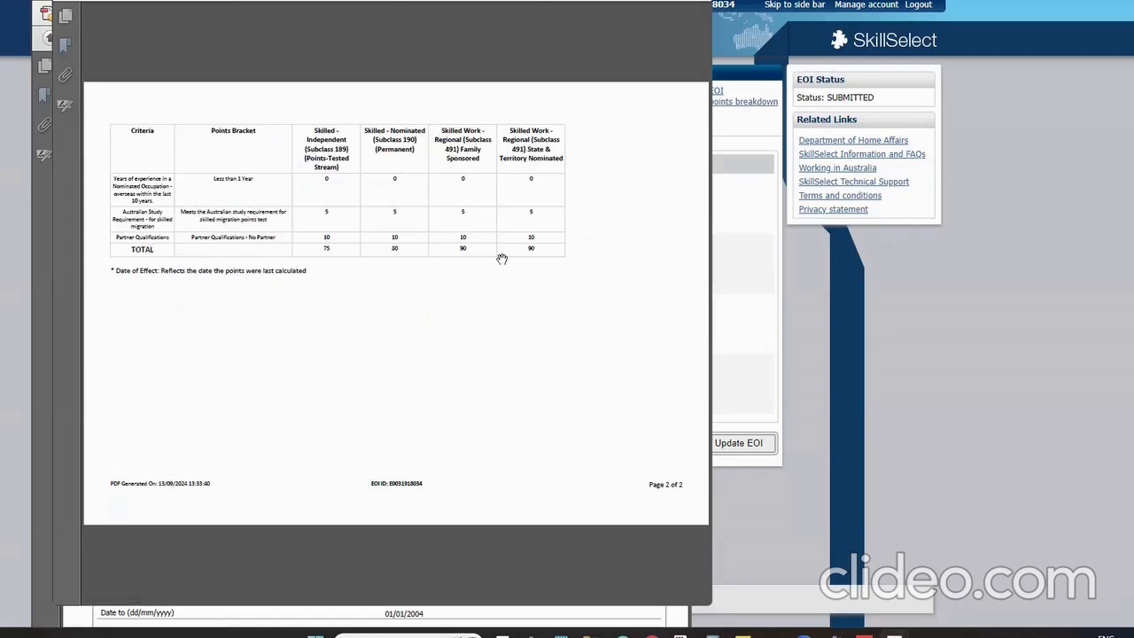
{"action": "scroll", "coordinate": [481, 342], "scroll_direction": "up", "scroll_amount": 3}
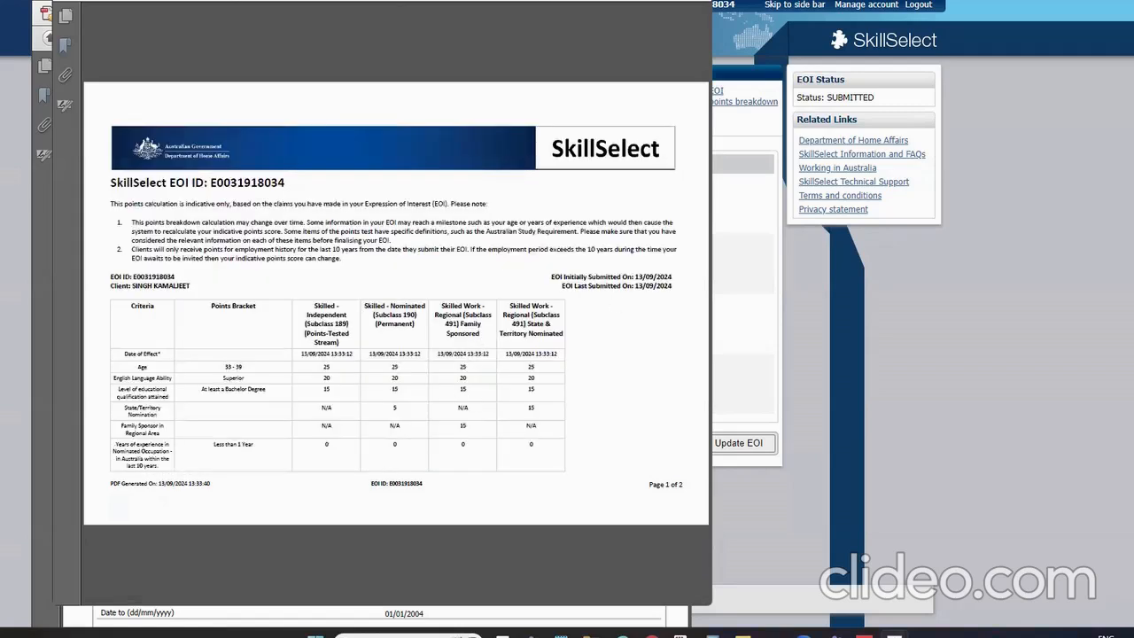
Close the points breakdown and EOI PDFs to return to the SkillSelect EOI homepage
{"action": "left_click_drag", "start_coordinate": [683, 0], "coordinate": [678, 2]}
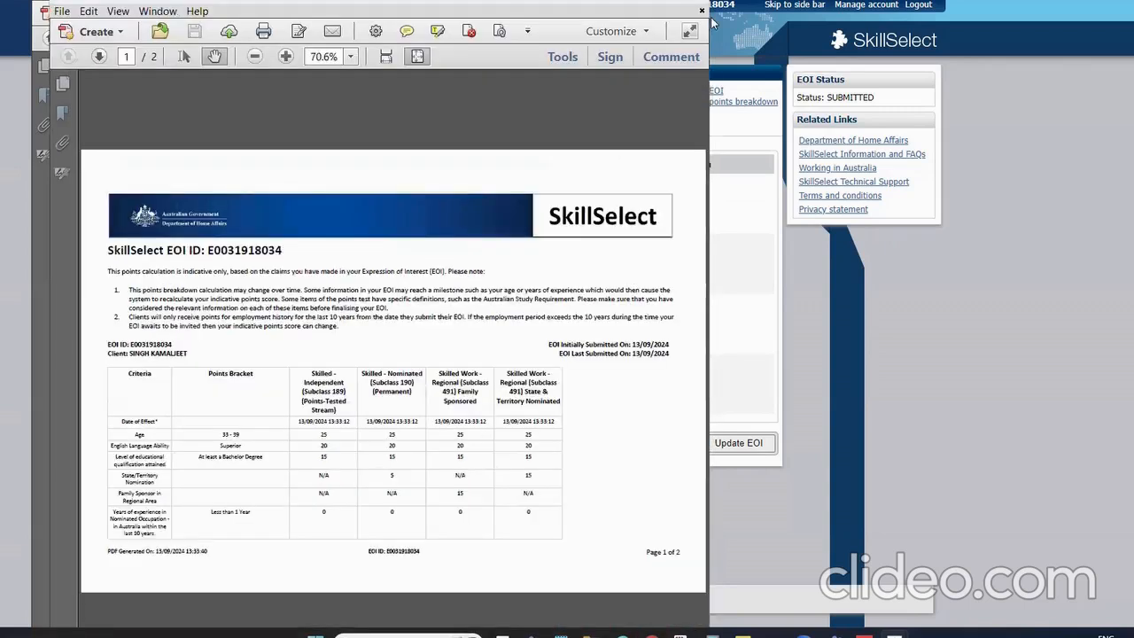
{"action": "left_click", "coordinate": [706, 3]}
{"action": "scroll", "coordinate": [403, 353], "scroll_direction": "up", "scroll_amount": 10}
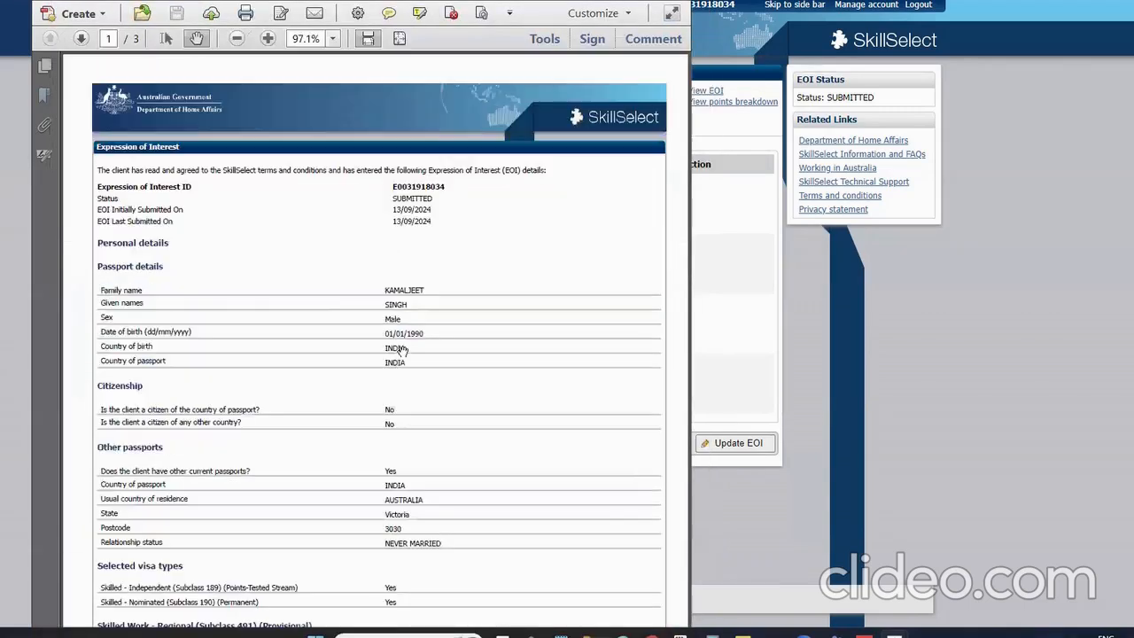
{"action": "key", "text": "alt+F4"}
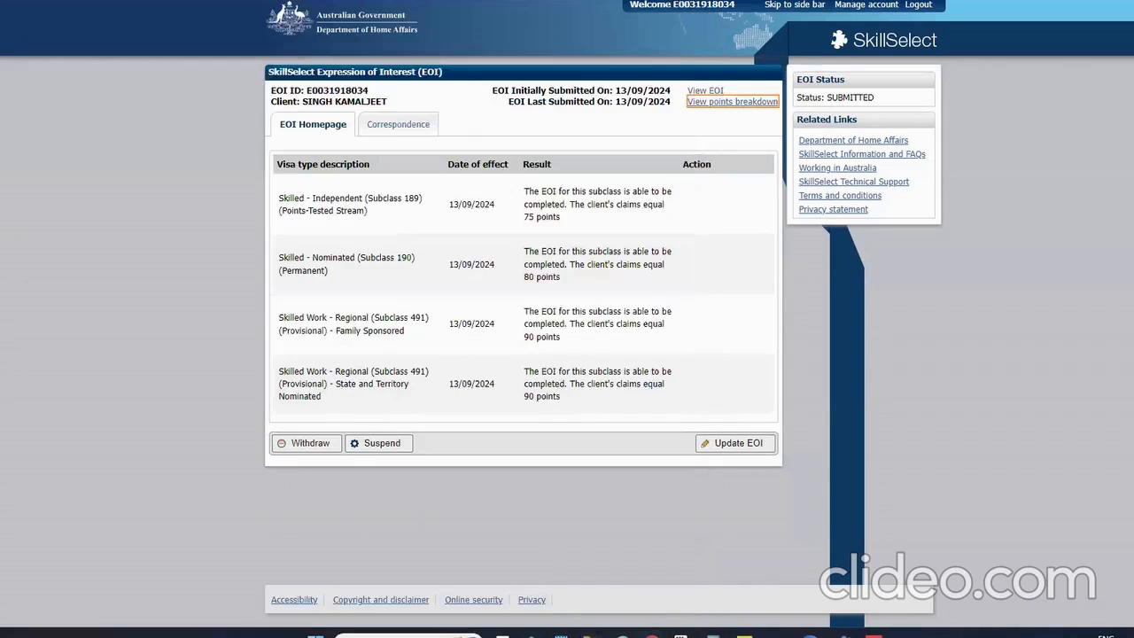